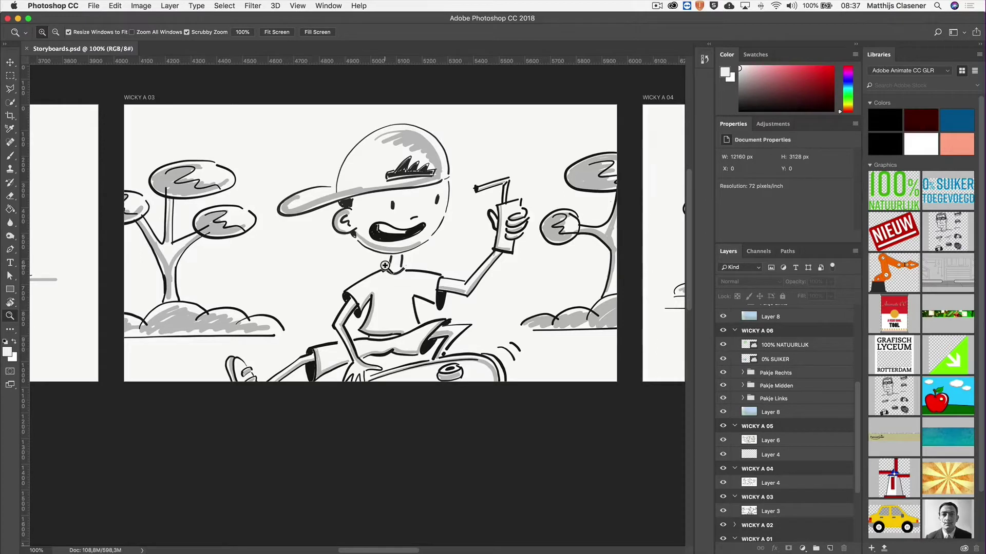
# Collapse the expanded artboards WICKY B 01, A 06, A 05, A 04, A 03 and A 01 in the layer list
pyautogui.press('super+0')
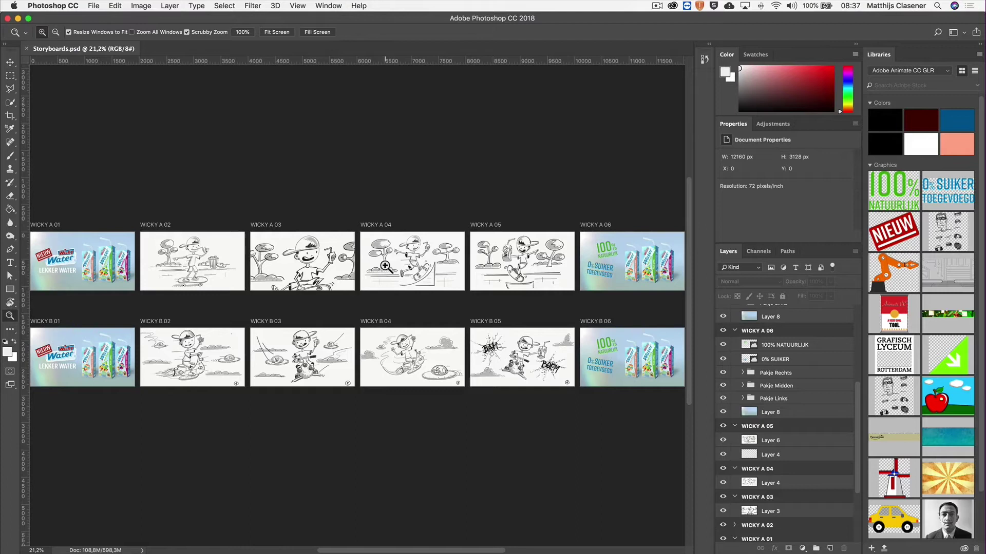
pyautogui.hscroll(-5, 166, 281)
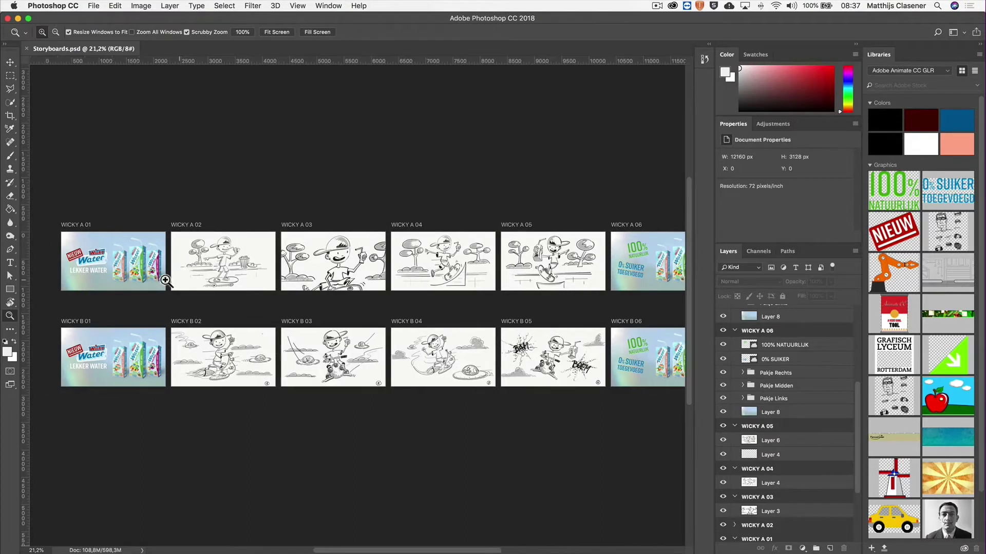
pyautogui.hscroll(7, 166, 281)
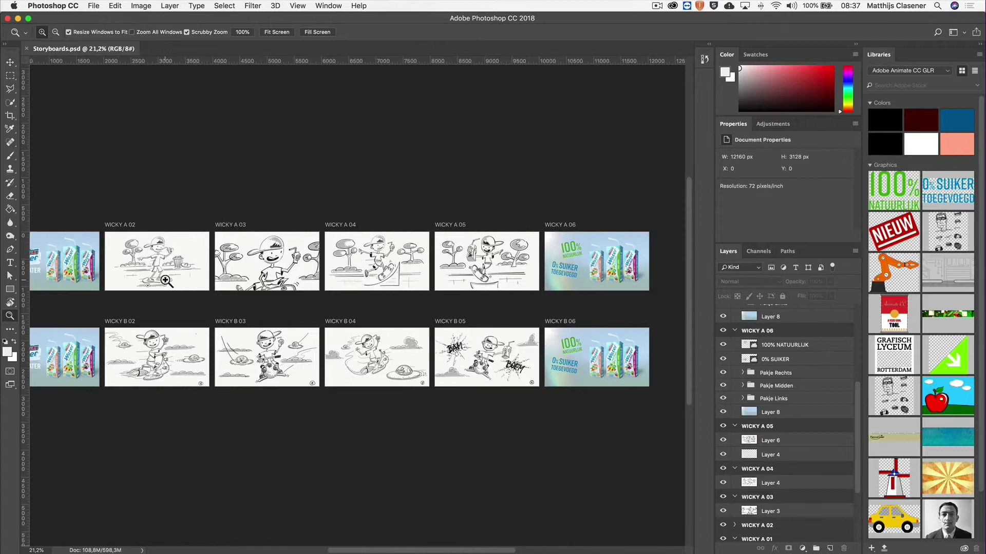
pyautogui.hscroll(-3, 166, 281)
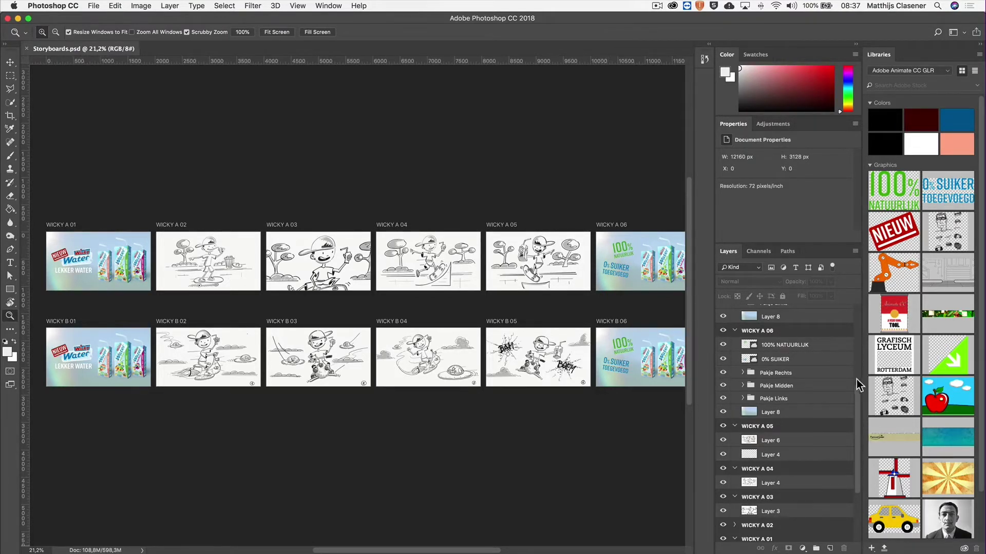
pyautogui.scroll(5, 857, 405)
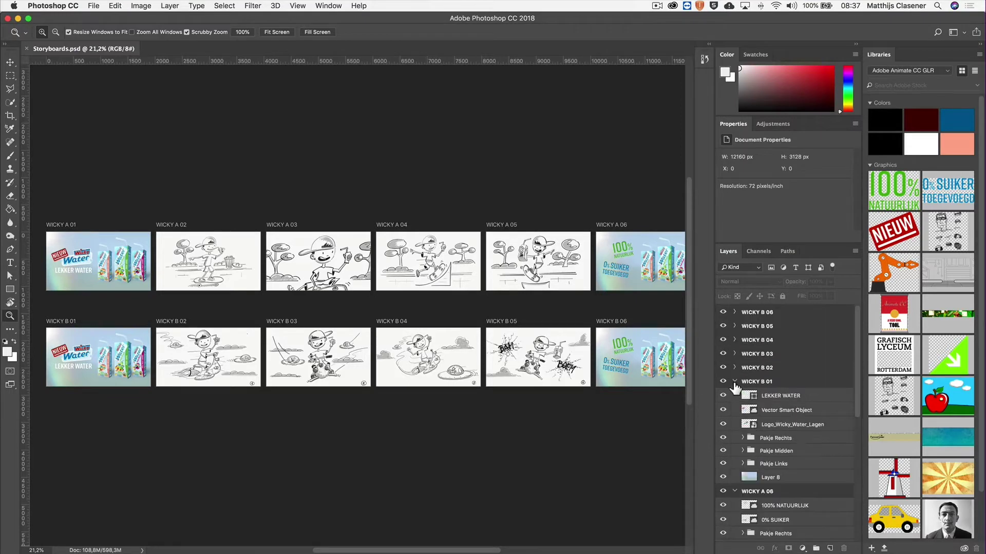
pyautogui.click(734, 382)
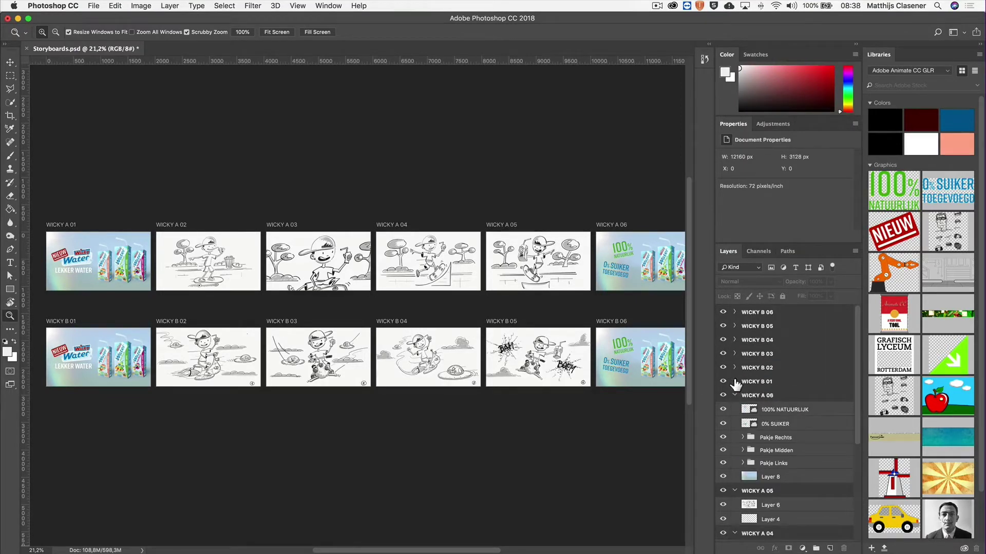
pyautogui.click(734, 396)
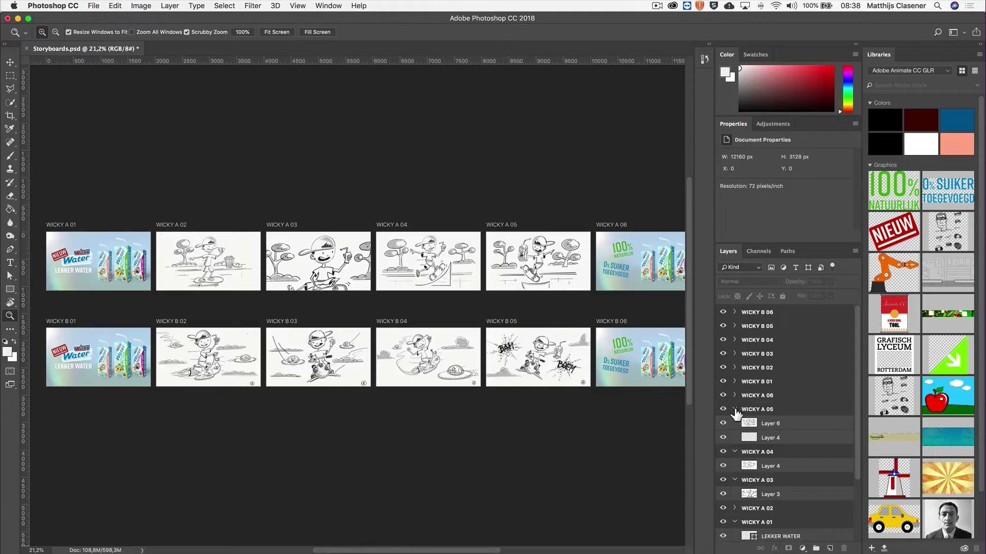
pyautogui.click(734, 409)
pyautogui.click(734, 424)
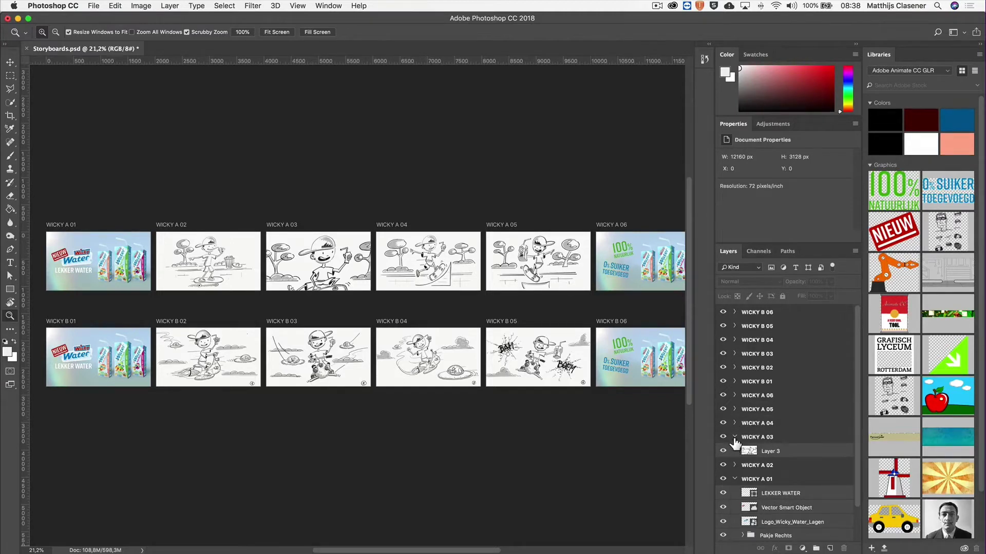
pyautogui.click(734, 438)
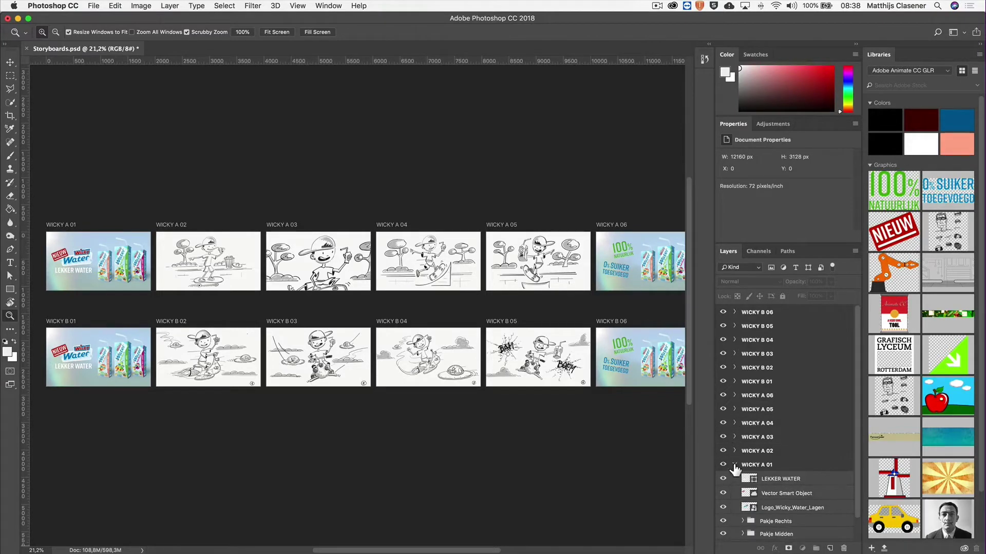
pyautogui.click(734, 465)
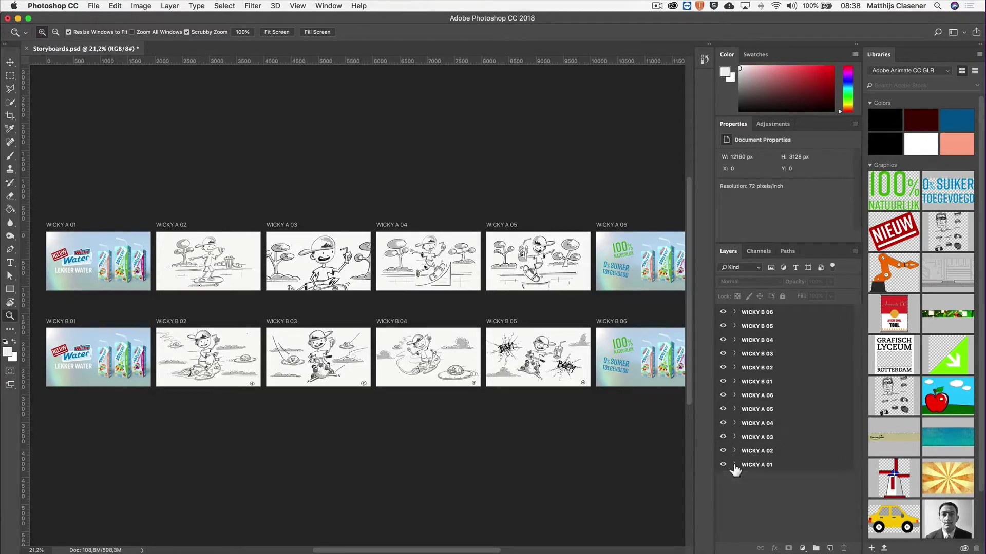
# Select artboards WICKY A 01 through WICKY A 06 and open the Artboards to Files export settings
pyautogui.click(769, 468)
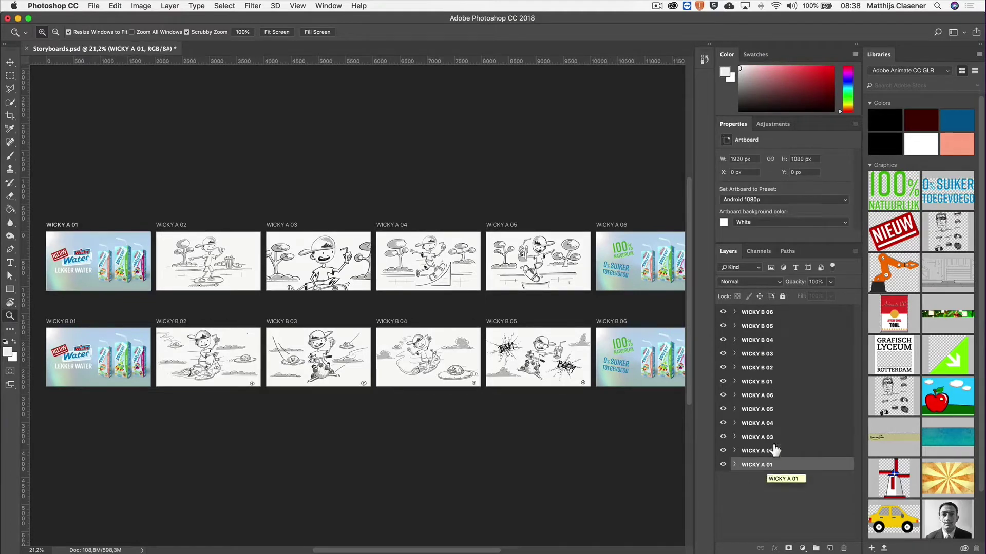
pyautogui.keyDown('shift'); pyautogui.click(770, 398); pyautogui.keyUp('shift')
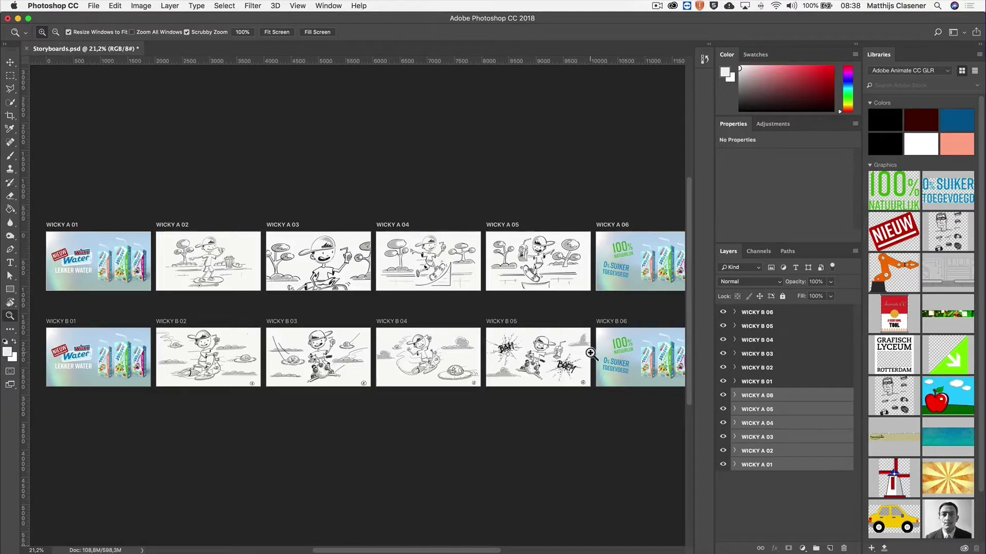
pyautogui.click(93, 5)
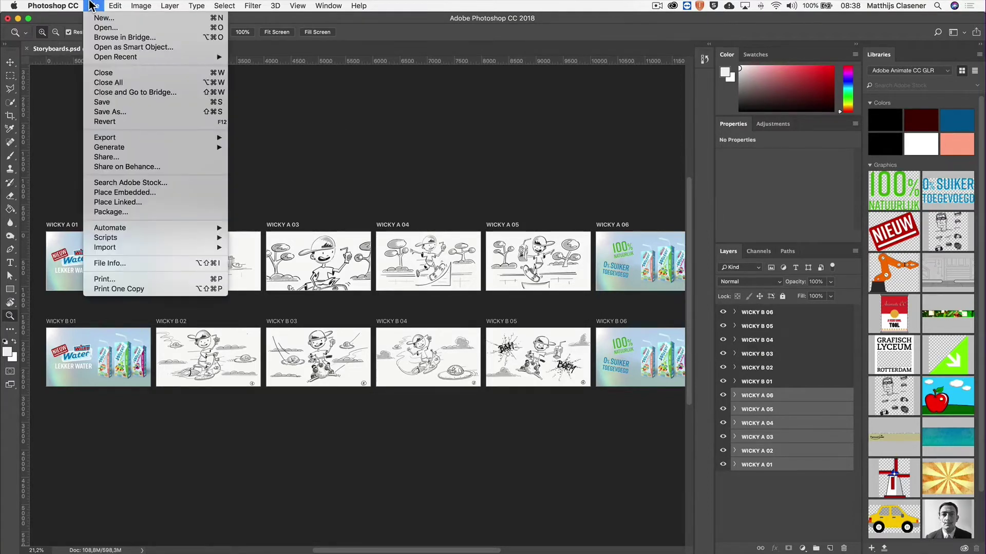
pyautogui.moveTo(119, 136)
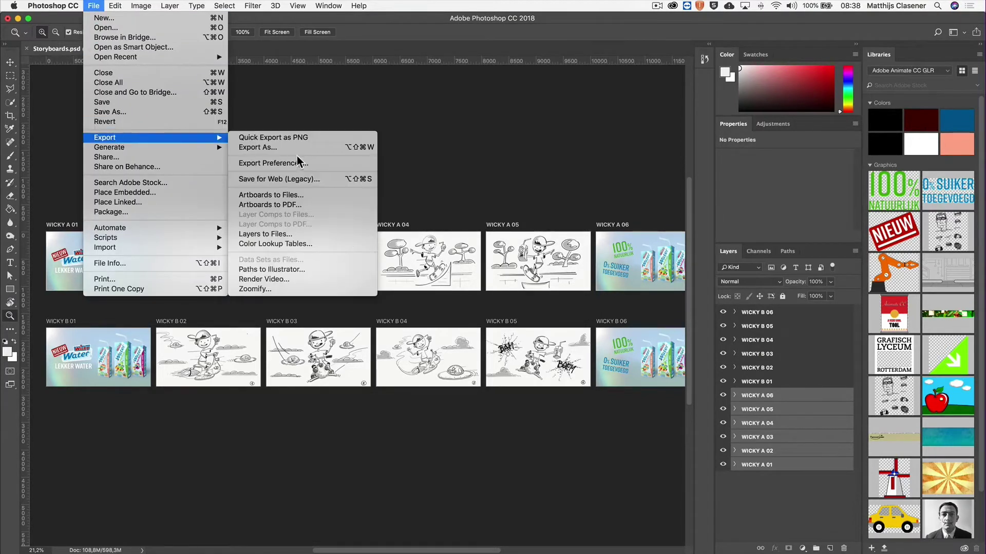
pyautogui.click(277, 195)
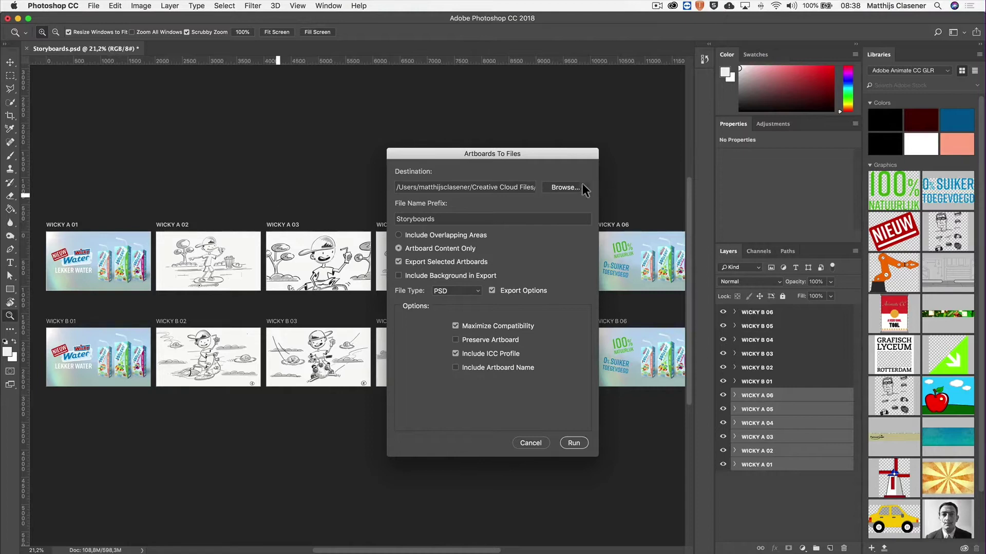
# Set the export destination to a new folder named Wicky Demo on the Desktop
pyautogui.click(564, 187)
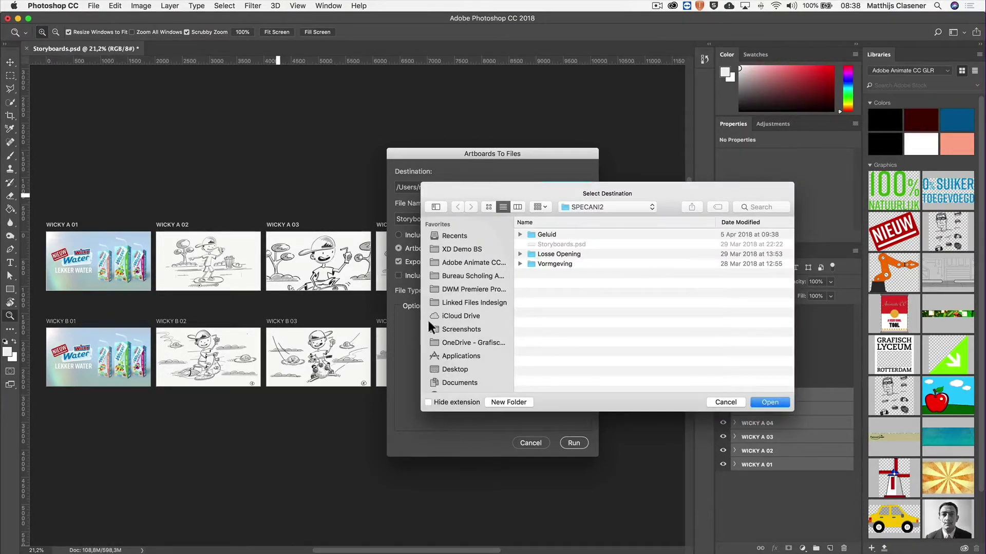
pyautogui.click(456, 369)
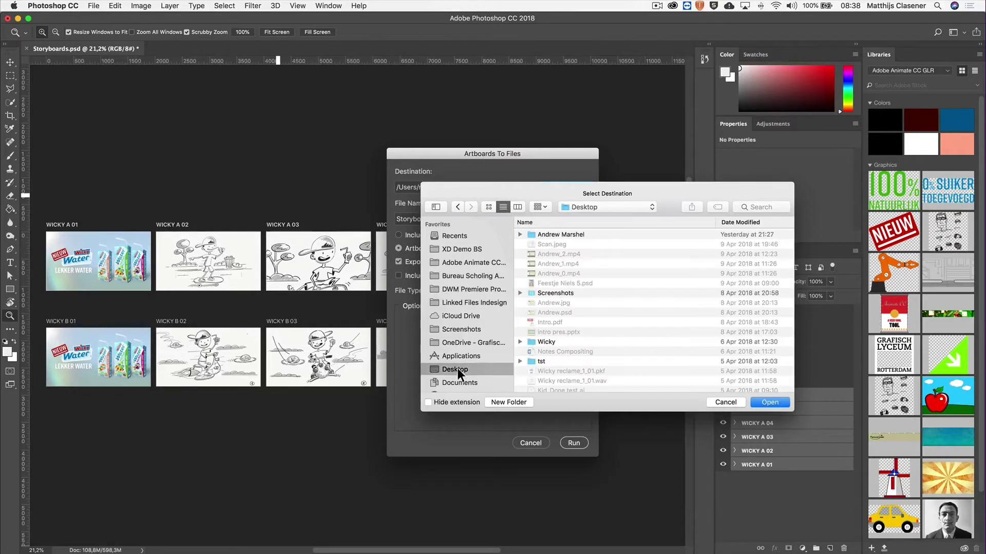
pyautogui.click(509, 402)
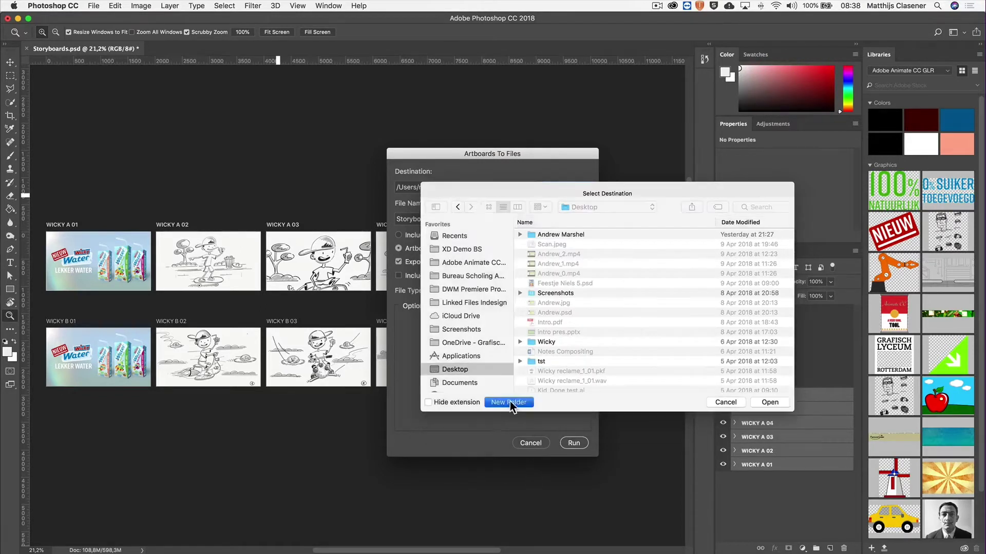
pyautogui.write('Wick')
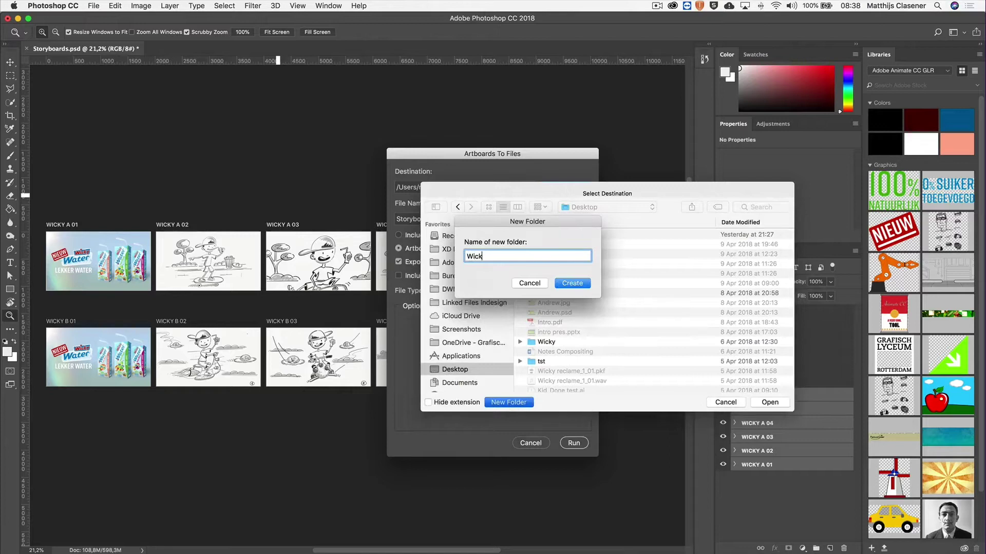
pyautogui.write('y Demo')
pyautogui.click(572, 283)
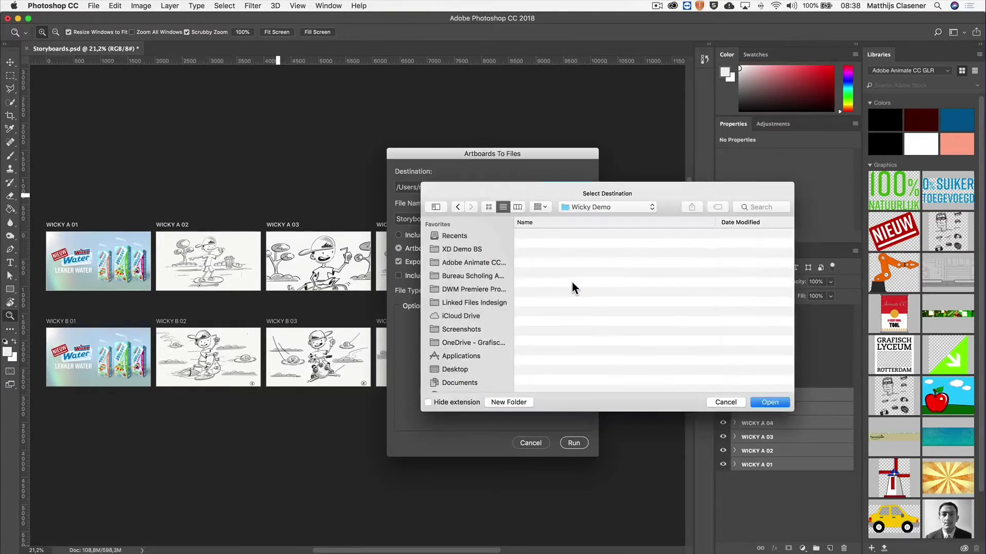
pyautogui.click(767, 403)
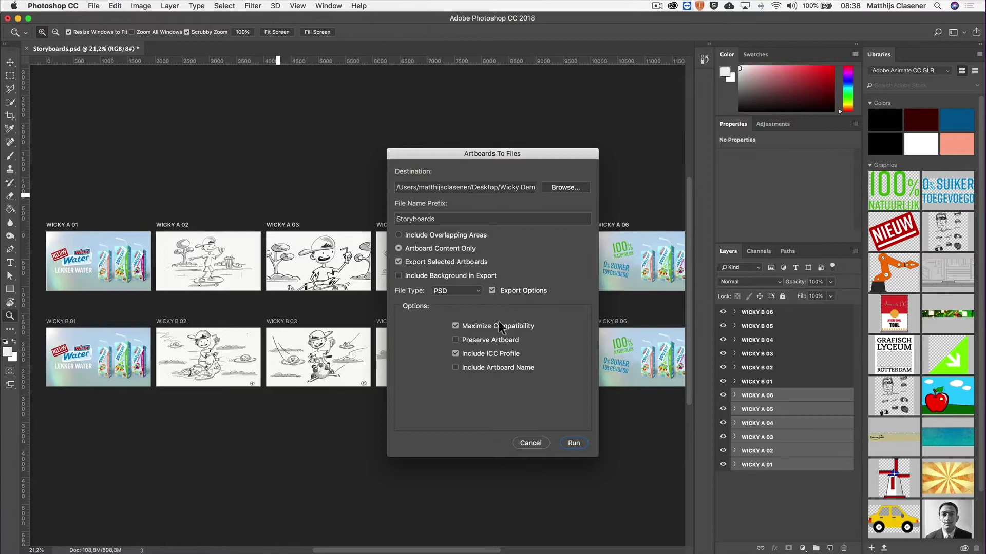
# Enable Preserve Artboard and export the selected artboards as PSD files
pyautogui.click(466, 339)
pyautogui.click(573, 443)
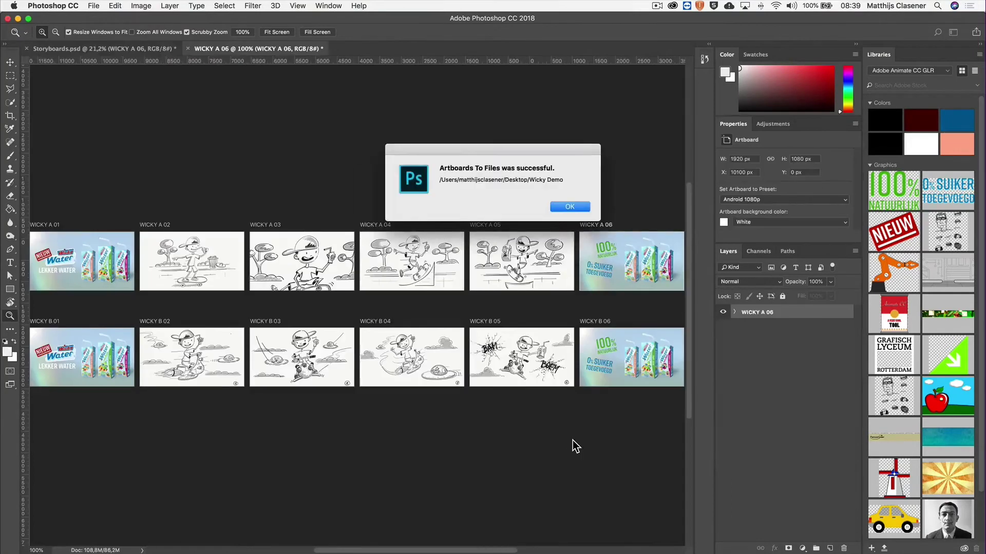
pyautogui.click(571, 205)
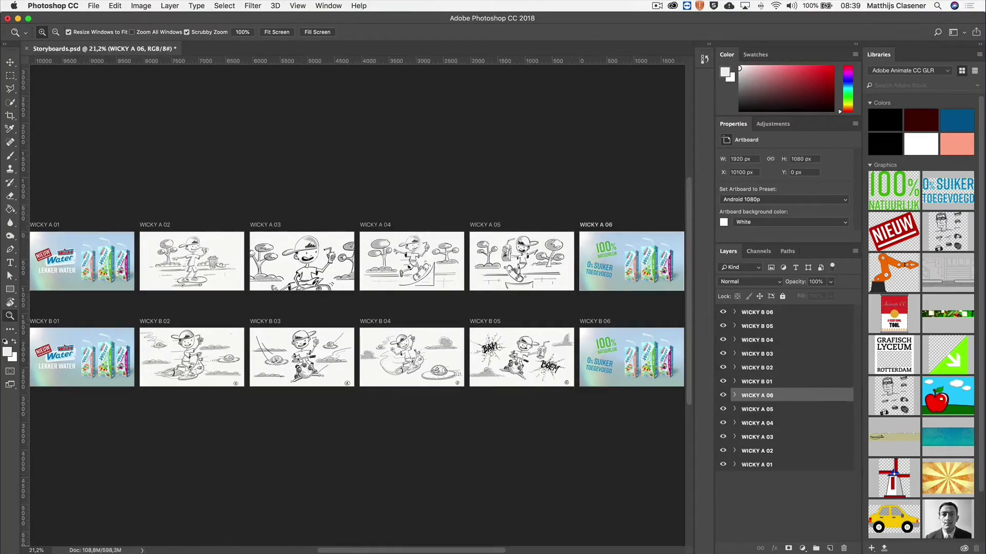
# Switch to Finder, open the Wicky Demo folder on the Desktop and preview StoryboardsWICKY A 01.psd
pyautogui.press('super+Tab')
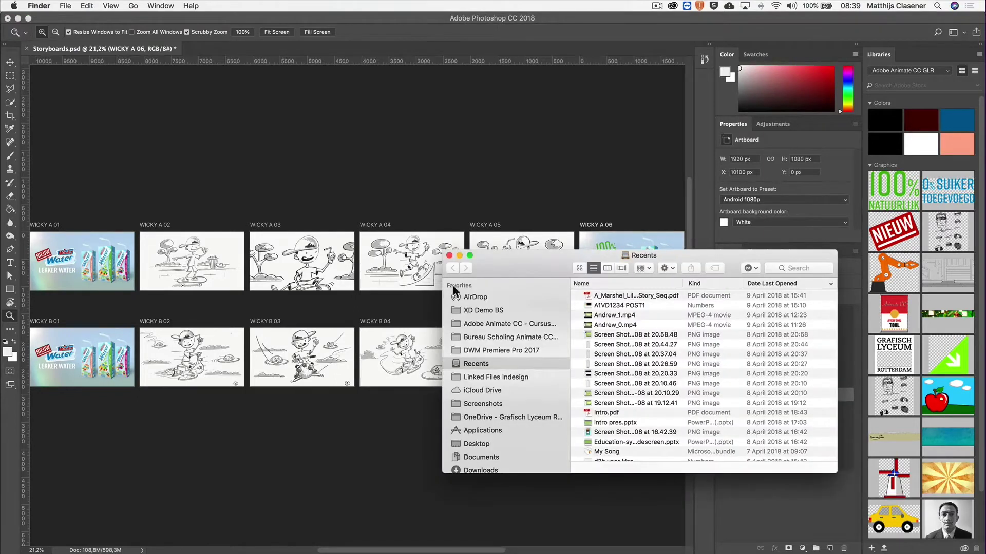
pyautogui.click(480, 443)
pyautogui.doubleClick(611, 295)
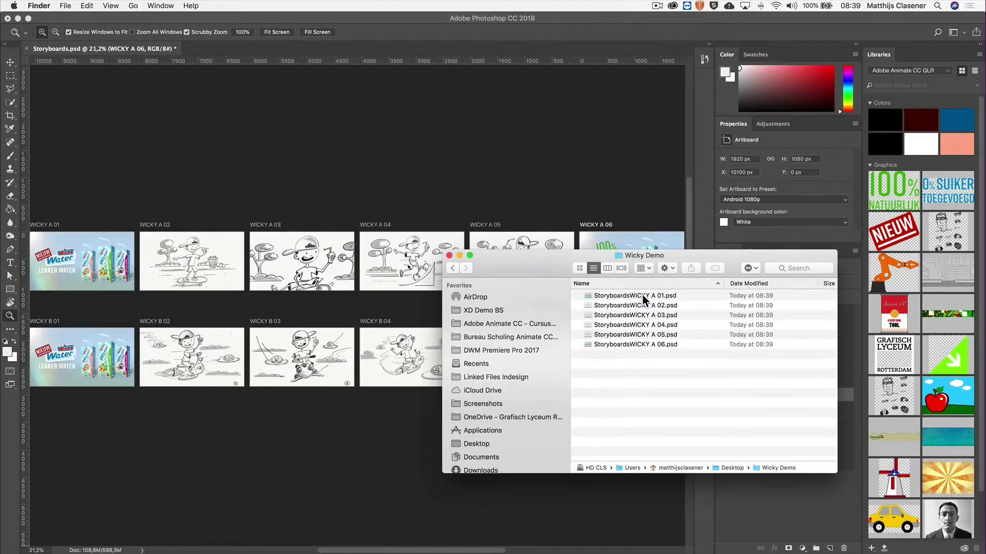
pyautogui.click(643, 295)
pyautogui.press('space')
pyautogui.press('space')
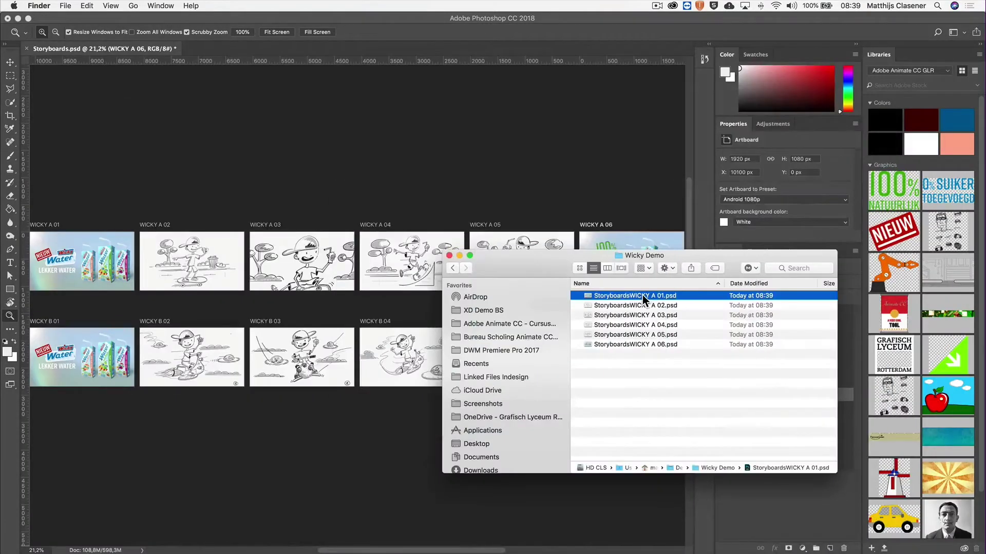
pyautogui.click(449, 255)
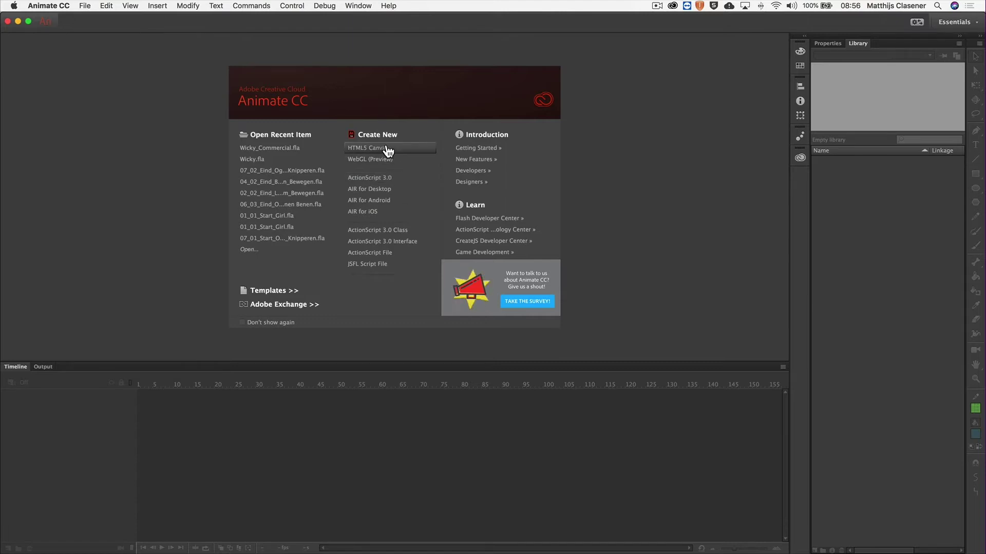
# Create a new ActionScript 3.0 document in Animate CC and set its stage size to 1920 × 1080 px
pyautogui.click(381, 180)
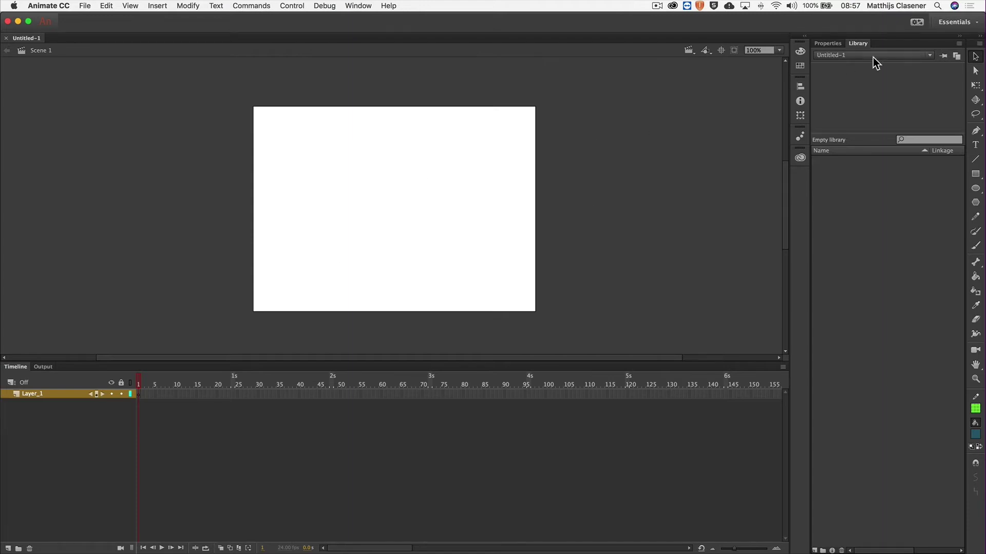
pyautogui.click(825, 43)
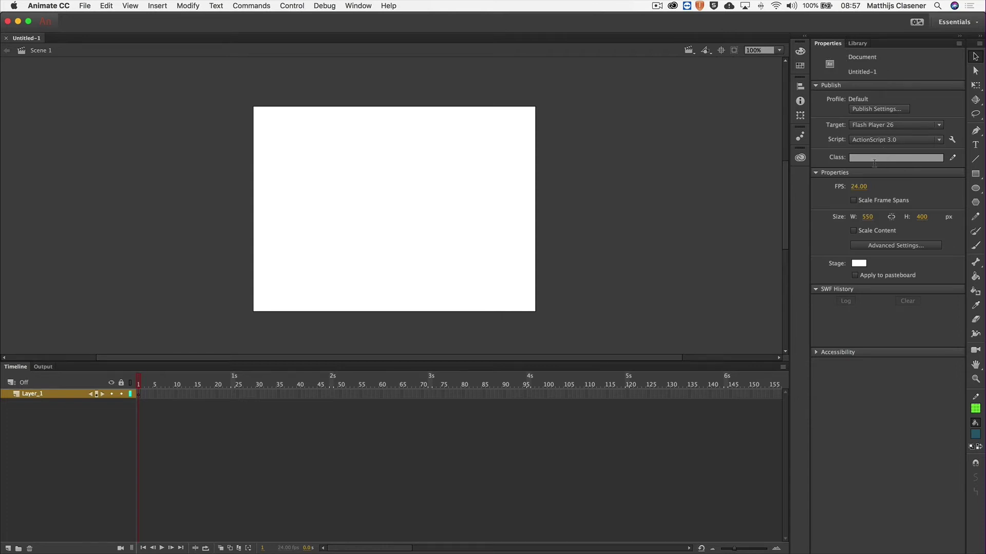
pyautogui.click(868, 216)
pyautogui.write('1920')
pyautogui.click(923, 217)
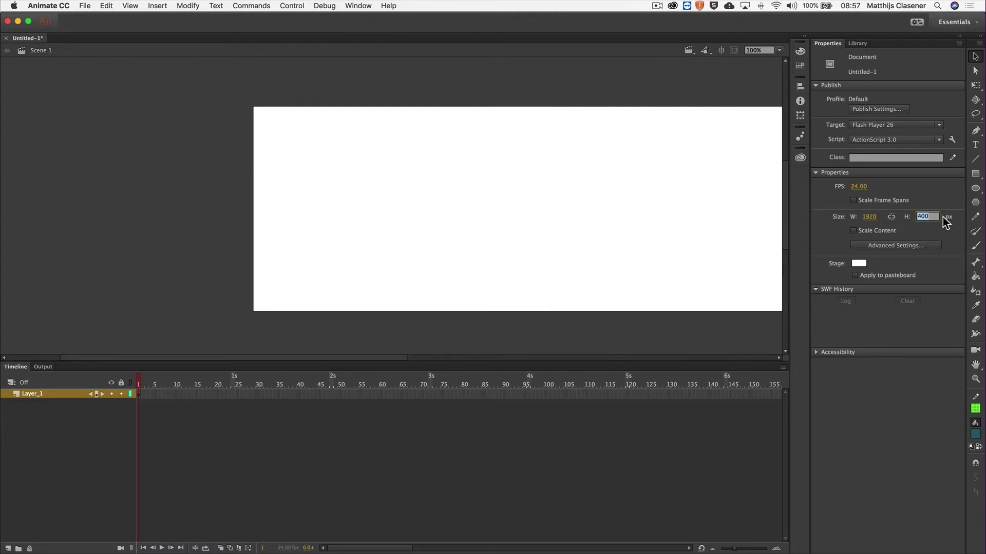
pyautogui.write('1080')
pyautogui.press('Return')
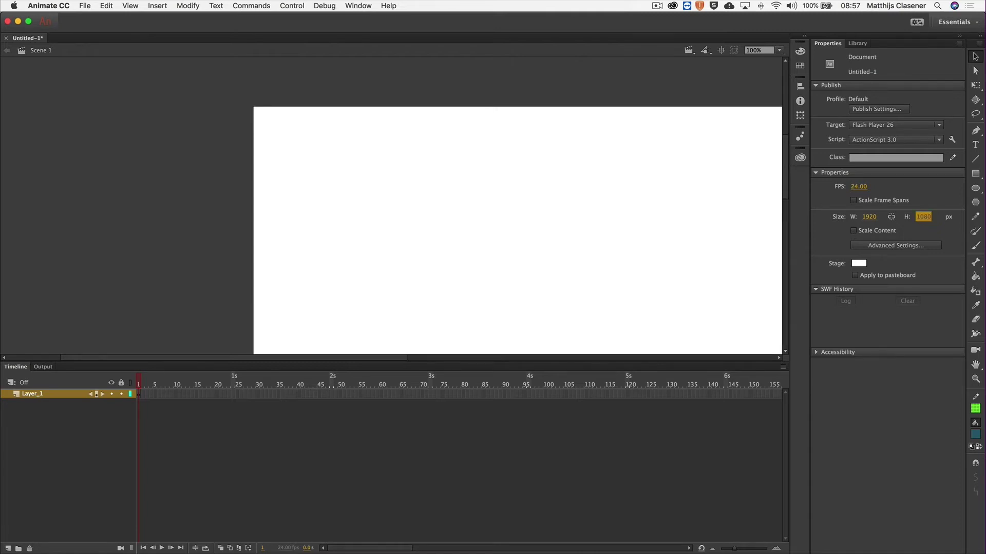
# Set the stage magnification to Fit in Window
pyautogui.hscroll(5, 606, 224)
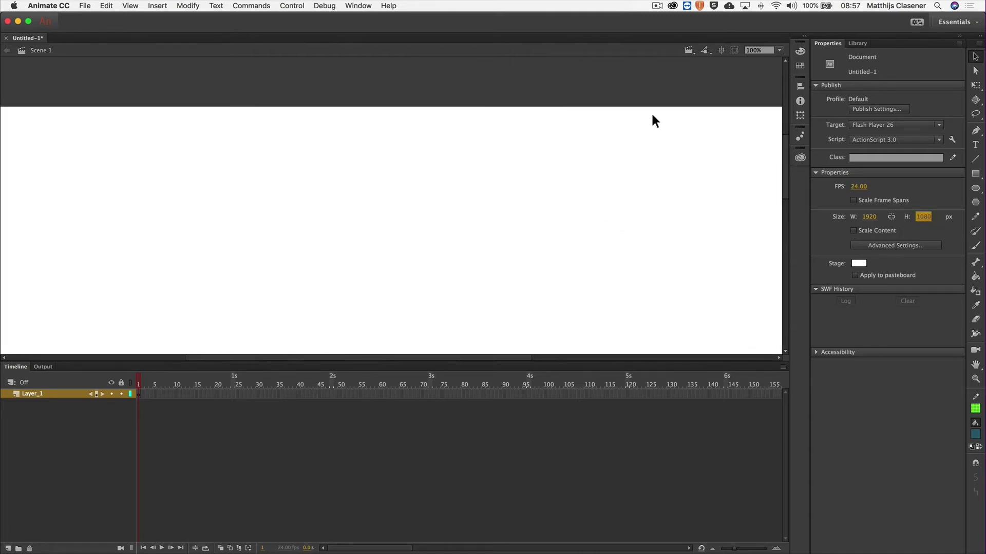
pyautogui.click(781, 51)
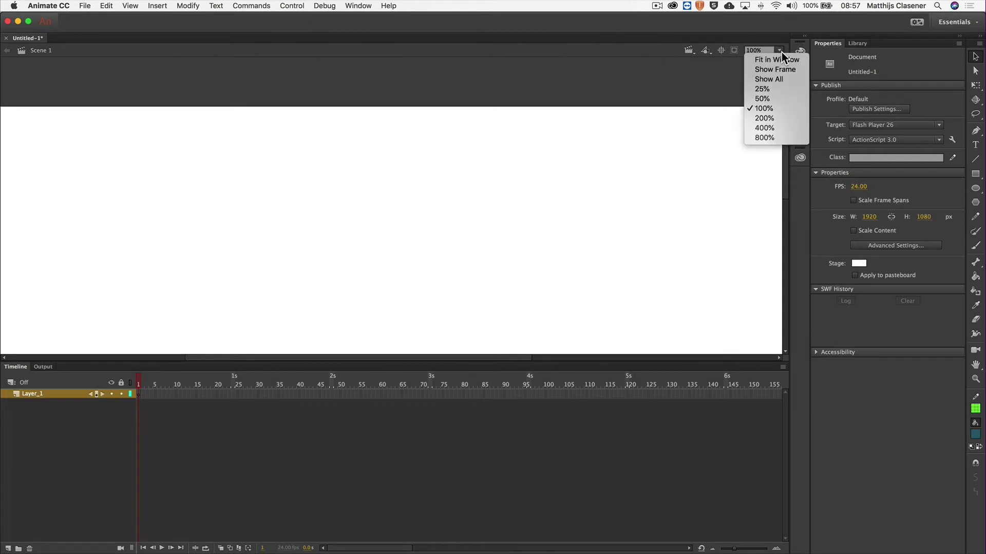
pyautogui.click(783, 62)
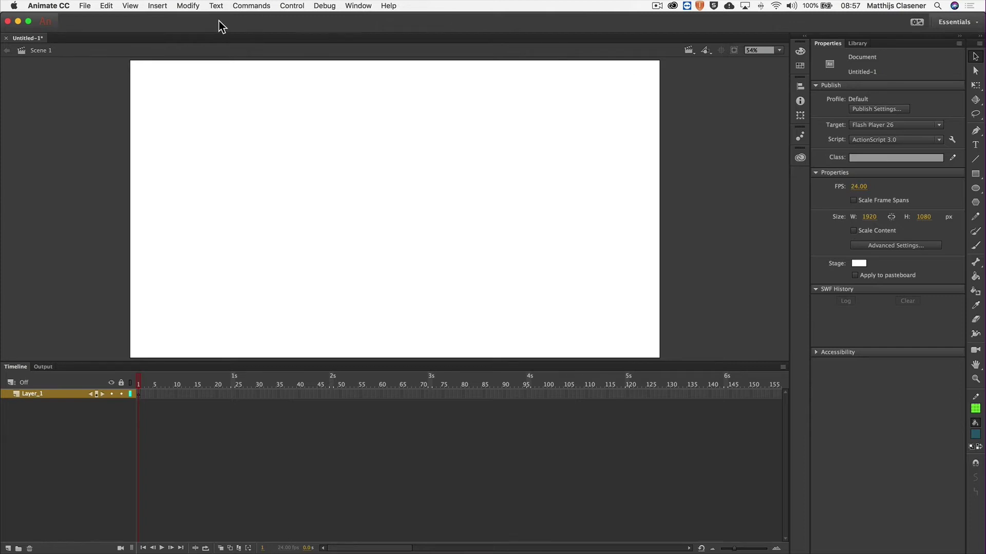
# Start an import to the stage, browse to the Wicky Demo folder and enable All Files (*.*)
pyautogui.click(85, 6)
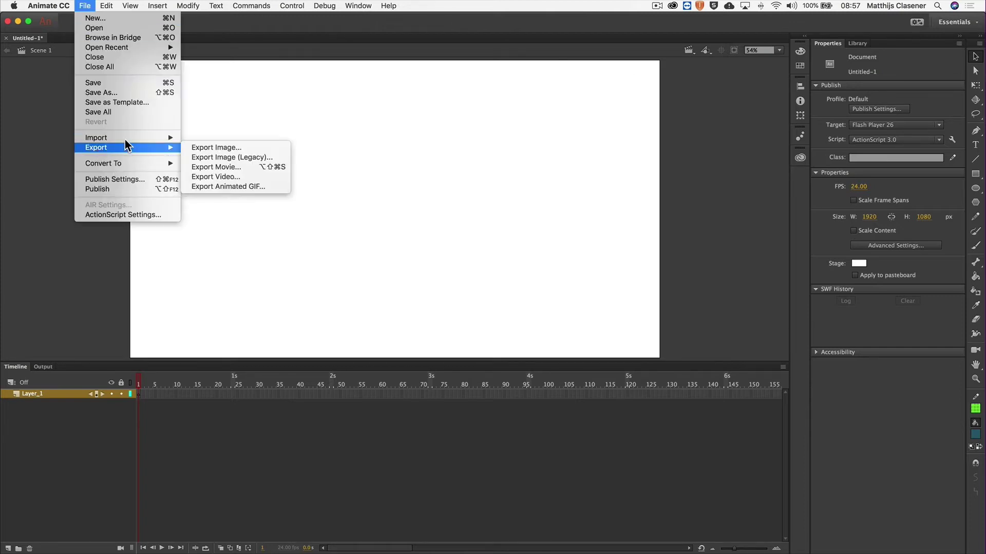
pyautogui.moveTo(128, 137)
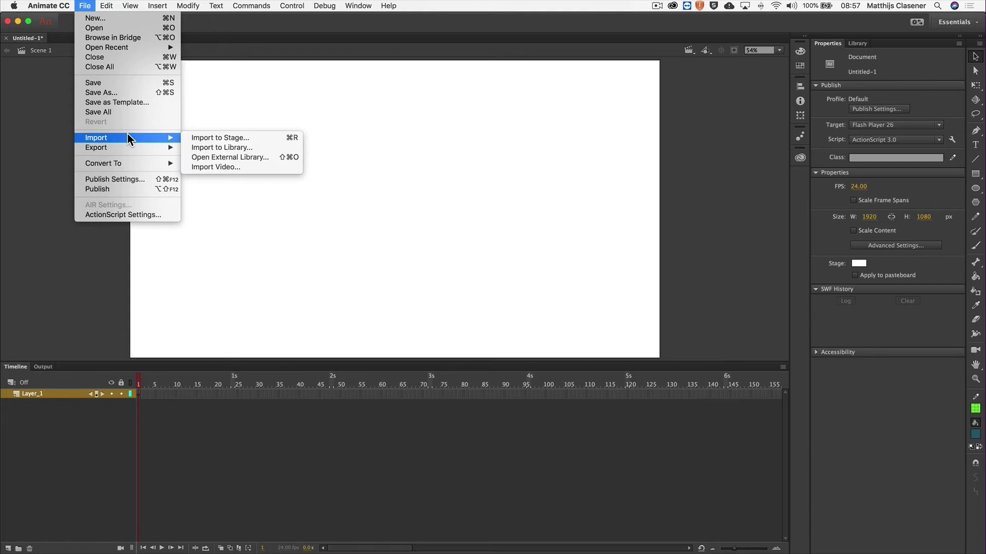
pyautogui.click(244, 137)
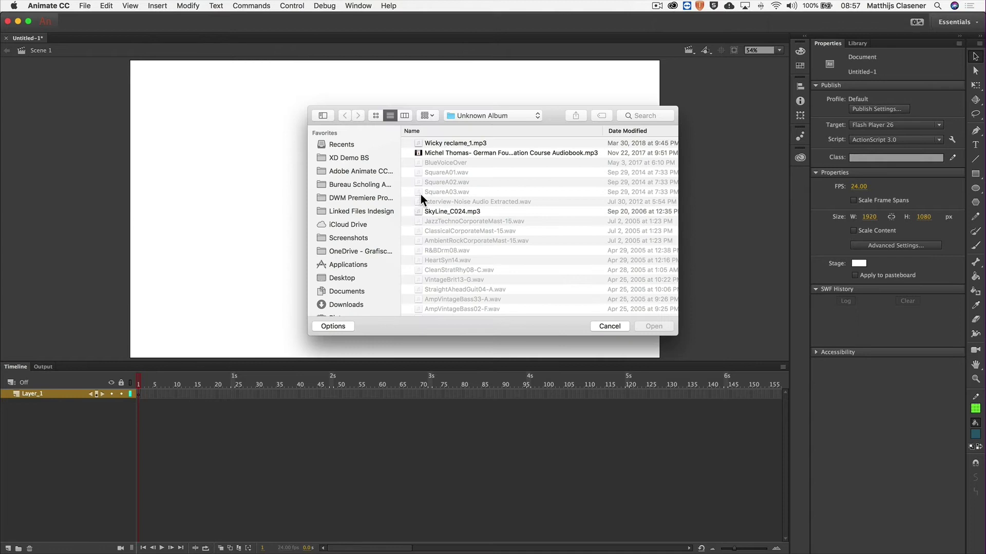
pyautogui.click(489, 114)
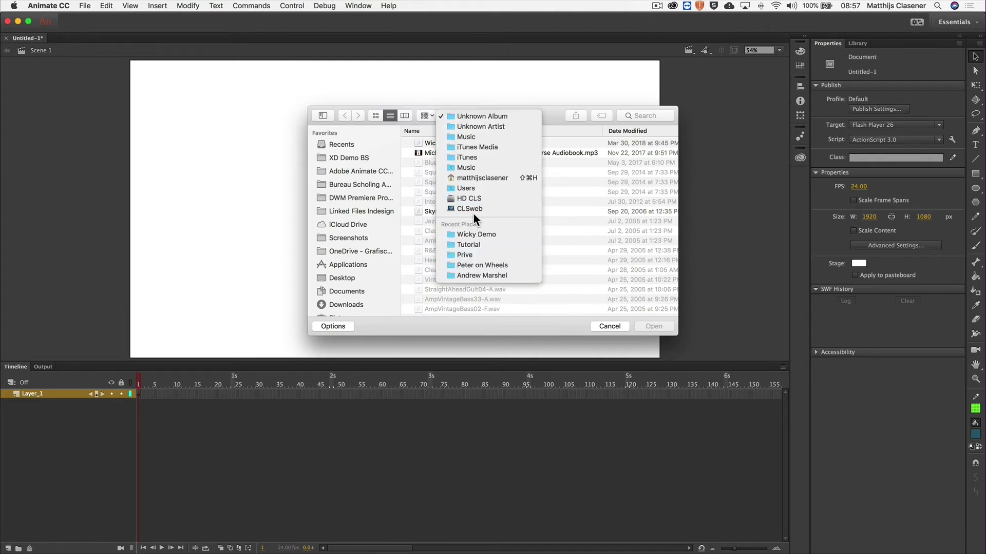
pyautogui.click(485, 233)
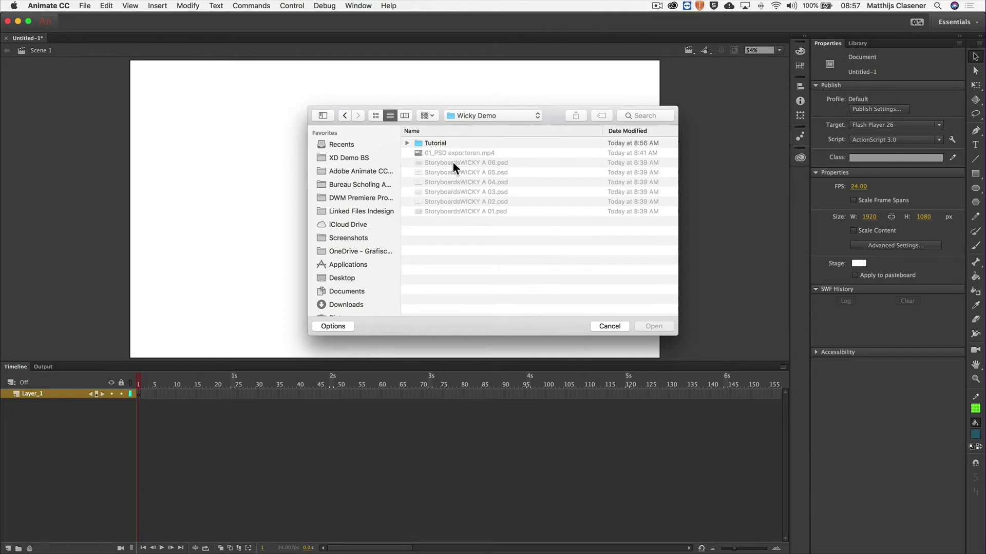
pyautogui.click(337, 326)
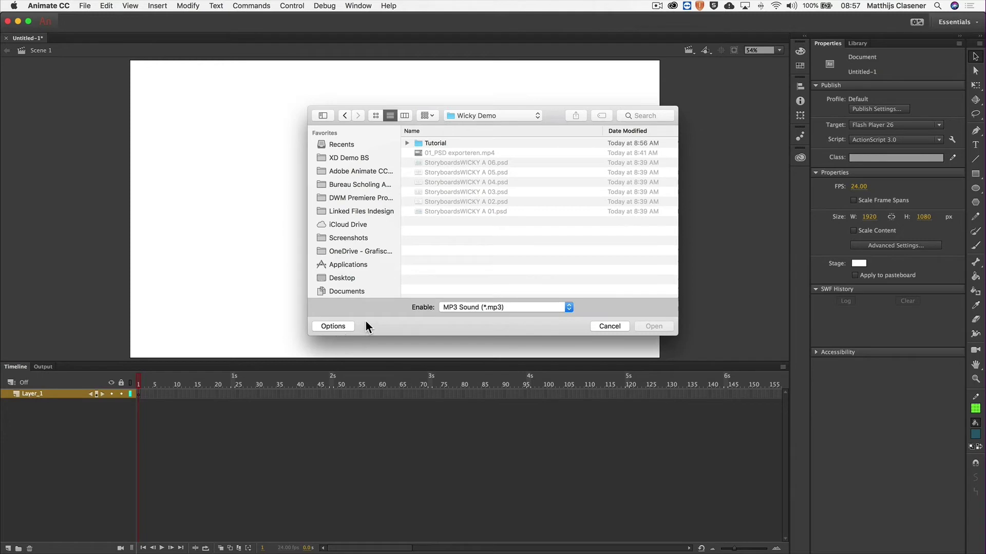
pyautogui.click(481, 307)
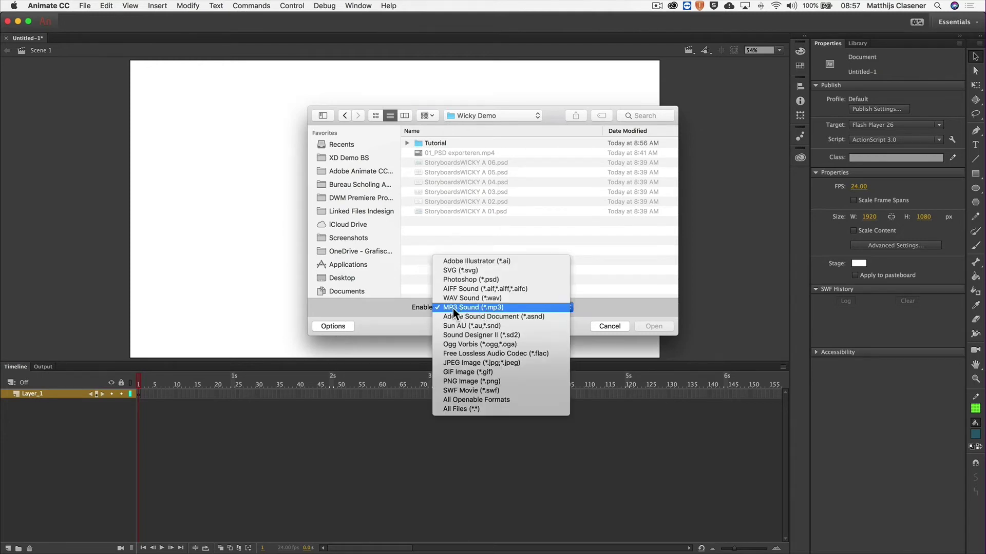
pyautogui.click(463, 409)
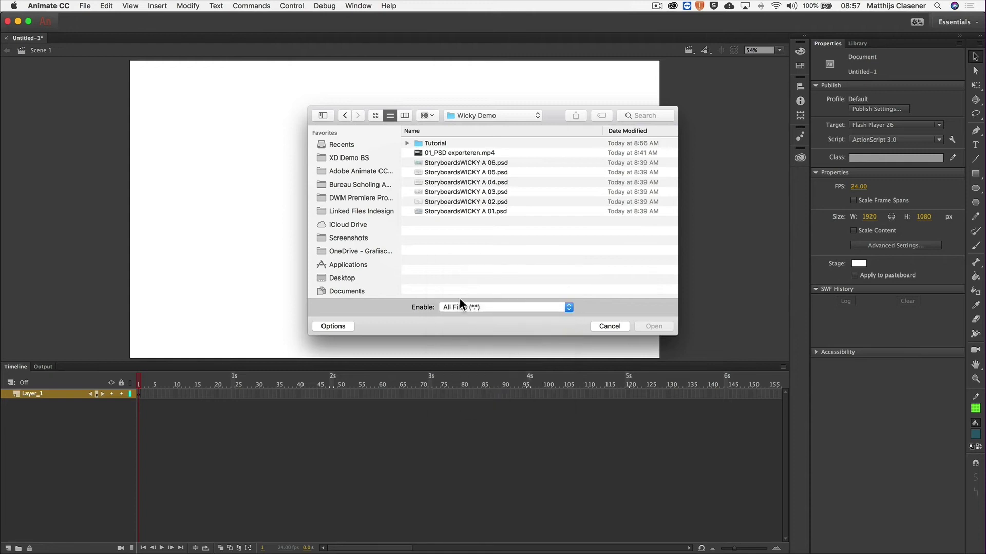
# Import StoryboardsWICKY A 01.psd through A 06.psd with all layers converted to Animate layers at their original position
pyautogui.moveTo(435, 224); pyautogui.dragTo(484, 162)
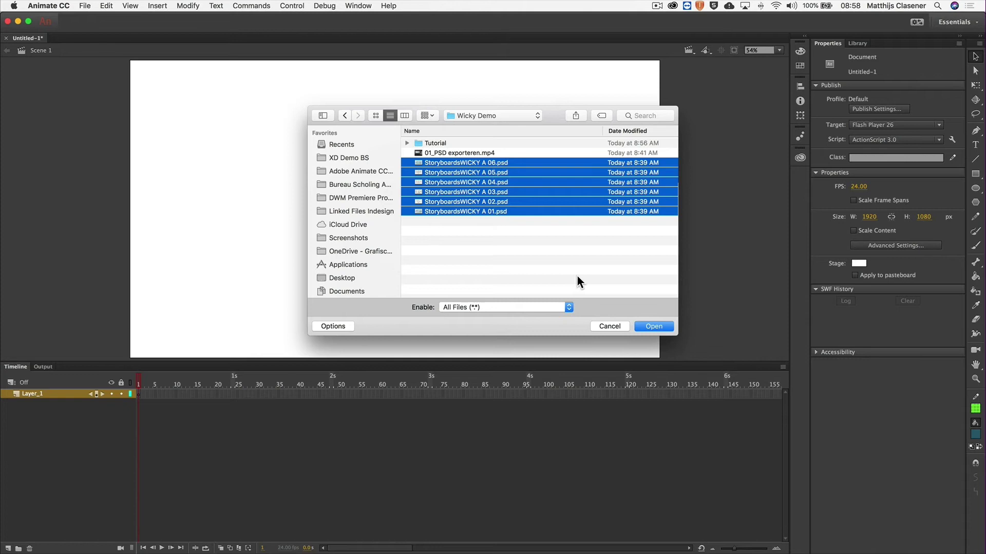
pyautogui.click(654, 327)
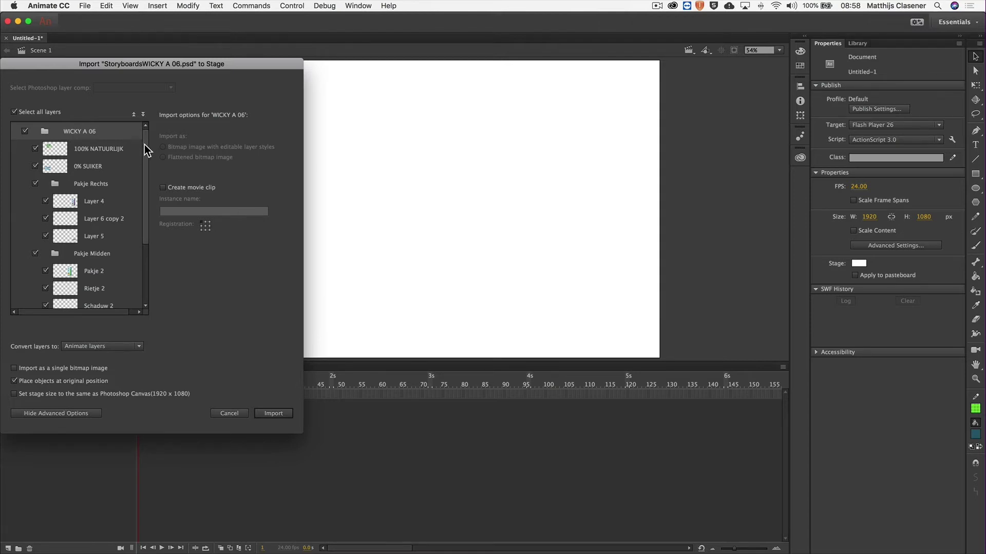
pyautogui.moveTo(144, 144)
pyautogui.mouseDown()
pyautogui.moveTo(148, 251)
pyautogui.moveTo(149, 138)
pyautogui.mouseUp()
pyautogui.click(272, 413)
pyautogui.click(272, 414)
pyautogui.click(272, 413)
pyautogui.click(272, 413)
pyautogui.click(272, 413)
pyautogui.click(272, 414)
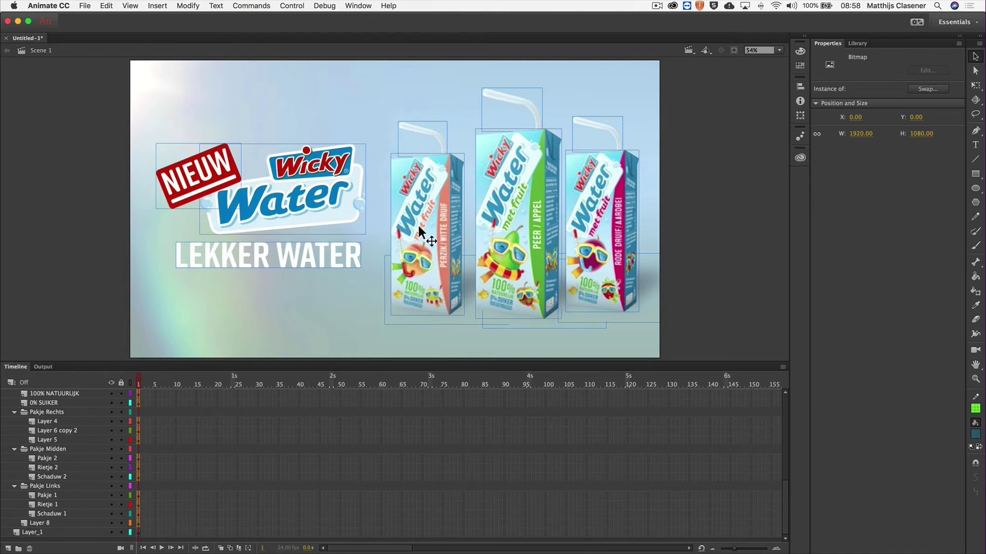
pyautogui.click(676, 243)
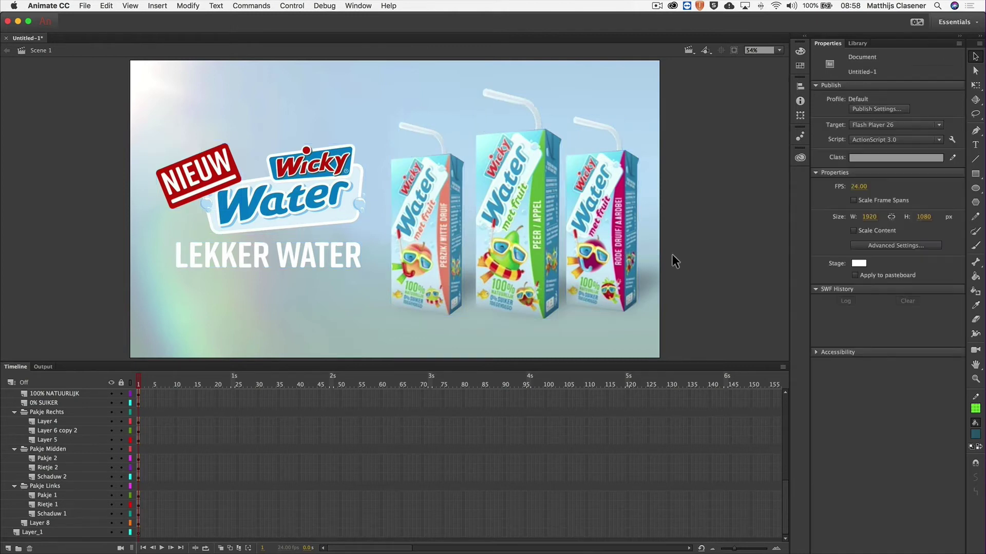
# Try to move the shadow bitmap beneath the rightmost drink pack down about 100 px, and undo the move
pyautogui.click(649, 282)
pyautogui.moveTo(648, 282); pyautogui.dragTo(648, 310)
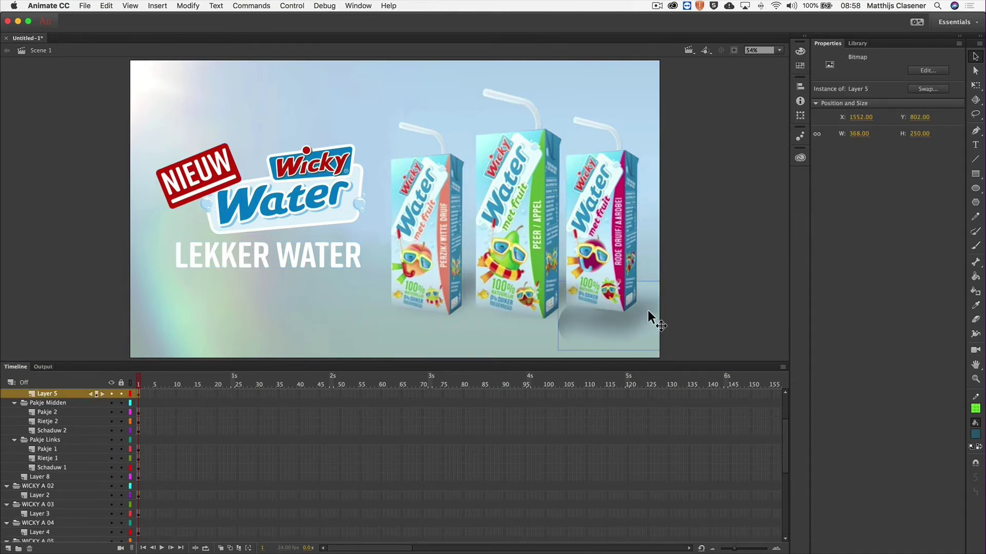
pyautogui.press('super+z')
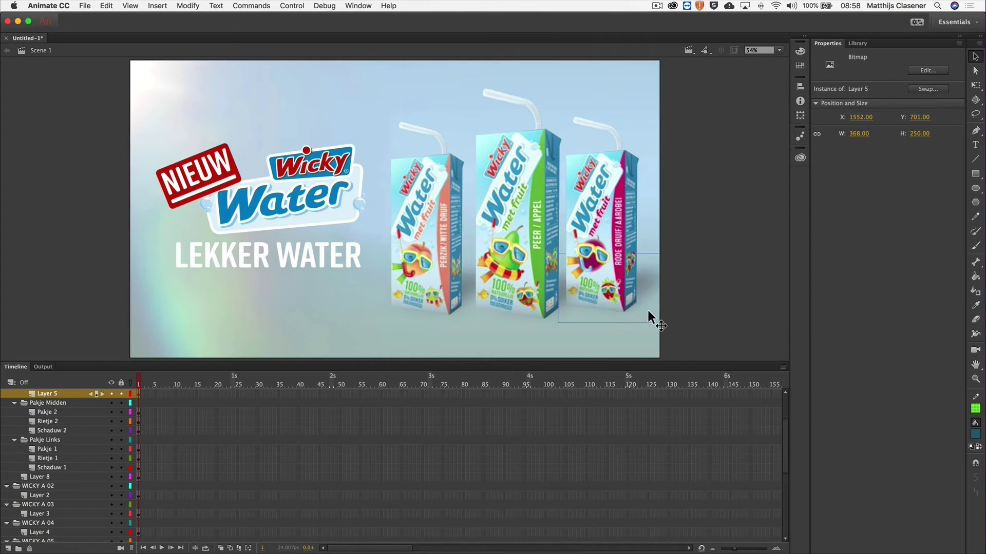
pyautogui.click(701, 295)
# Collapse the layer folders WICKY A 01 through WICKY A 06 and delete the empty Layer_1
pyautogui.scroll(3, 54, 450)
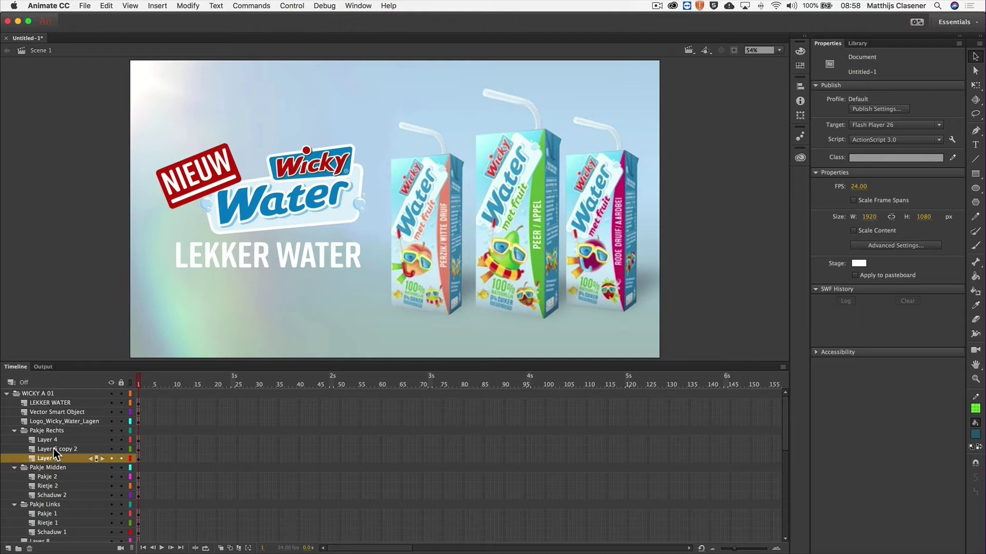
pyautogui.click(8, 394)
pyautogui.click(7, 403)
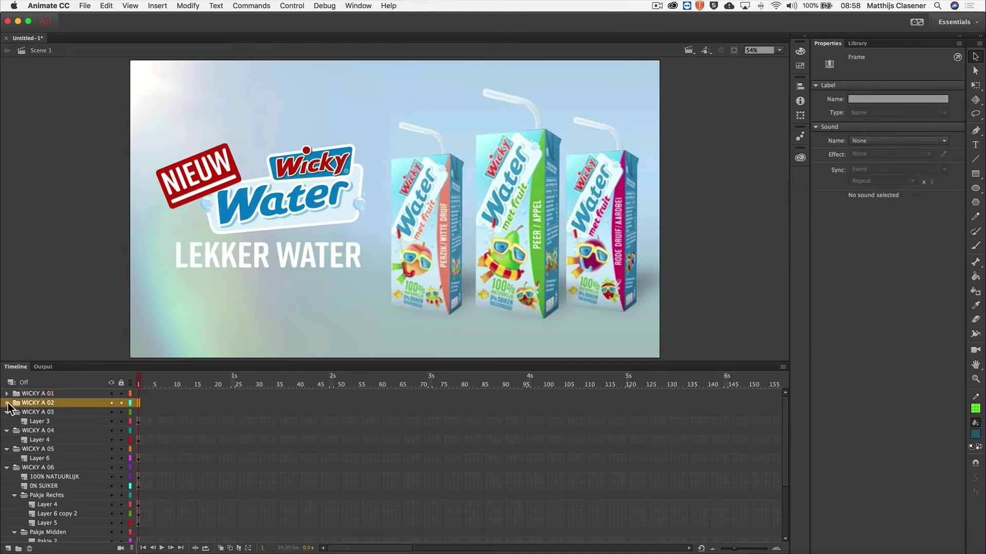
pyautogui.click(7, 413)
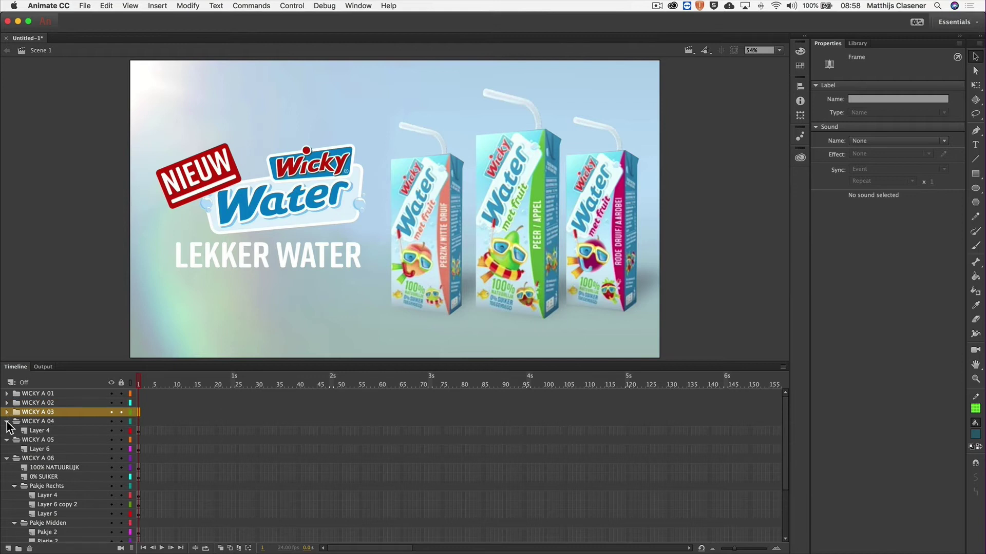
pyautogui.click(6, 421)
pyautogui.click(7, 432)
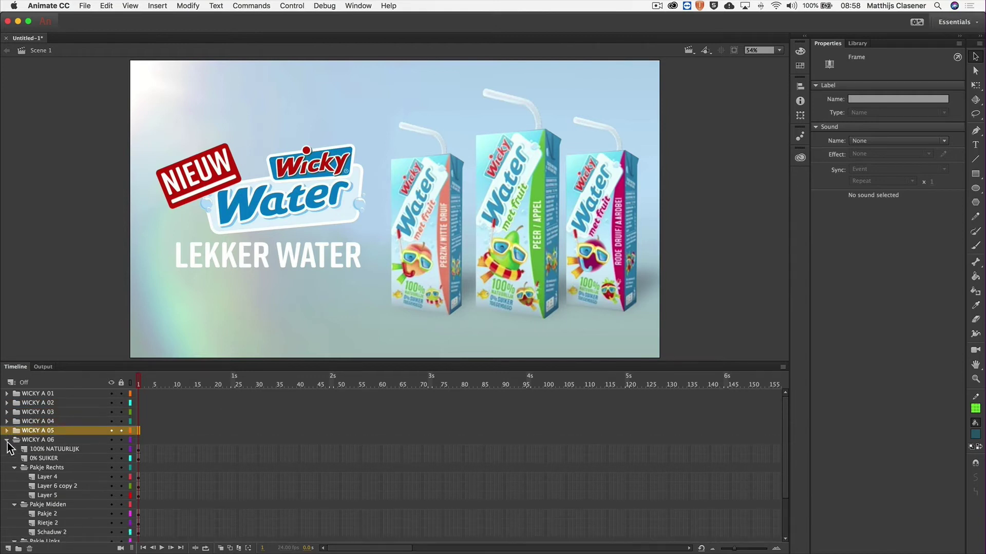
pyautogui.click(7, 440)
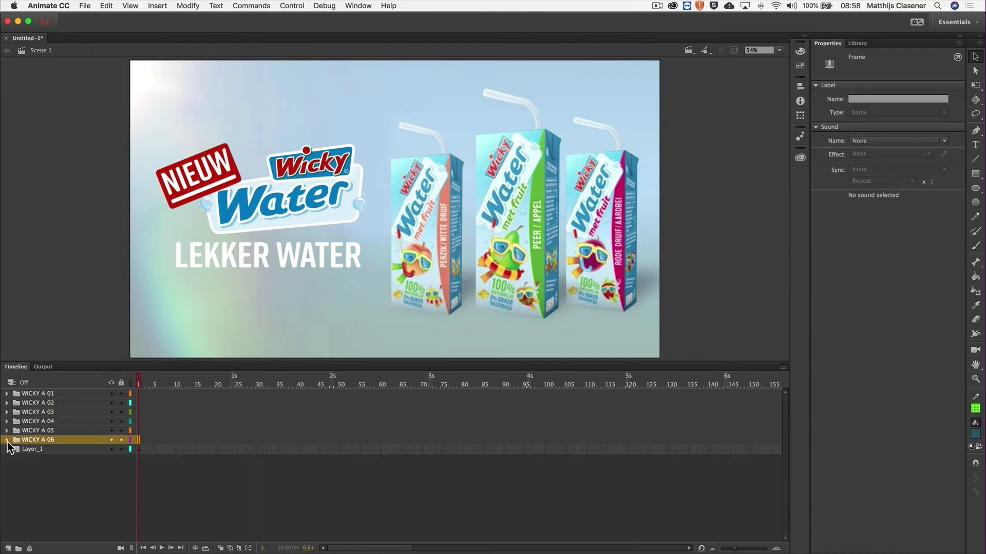
pyautogui.click(33, 451)
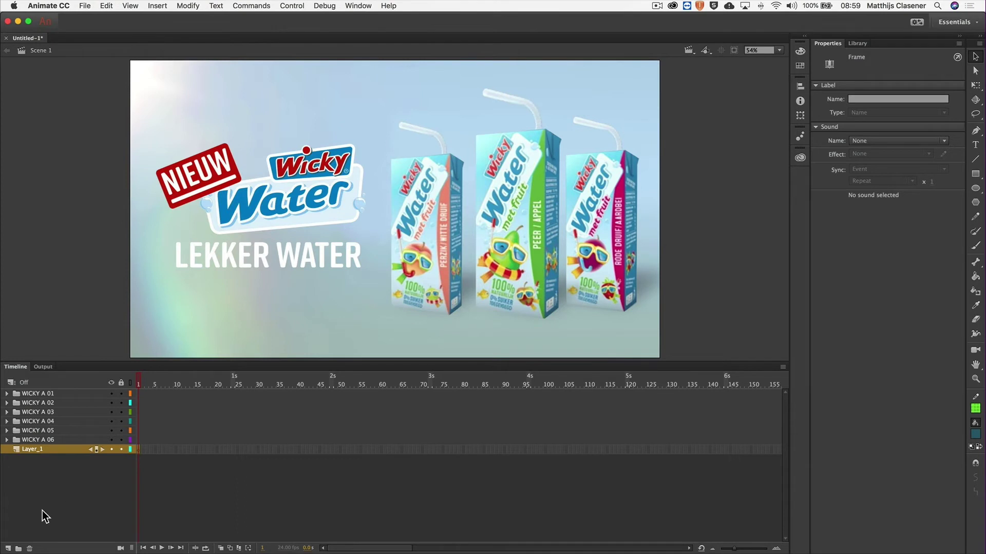
pyautogui.click(31, 549)
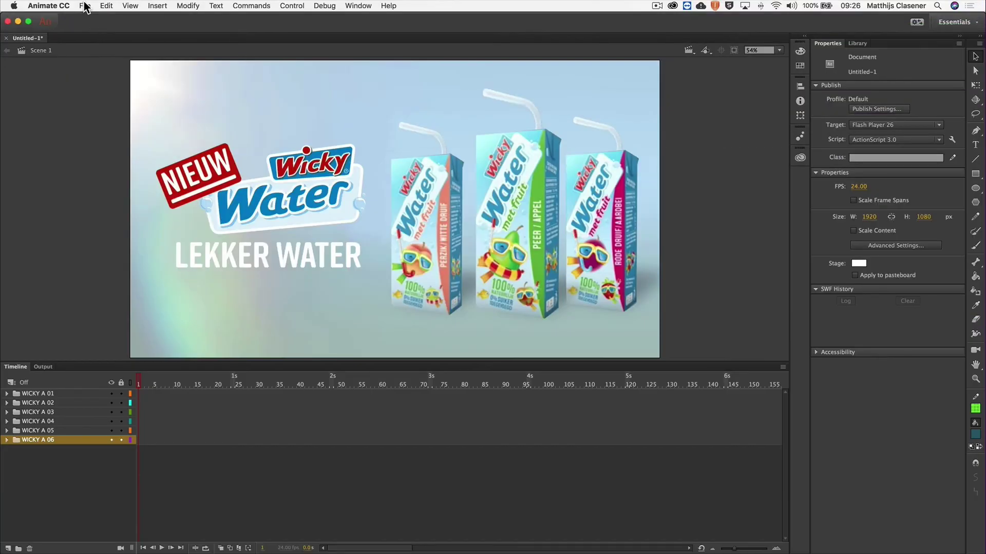
# Import Wicky sound.wav from the Wicky Demo folder into the library and show the library contents
pyautogui.click(84, 6)
pyautogui.moveTo(124, 138)
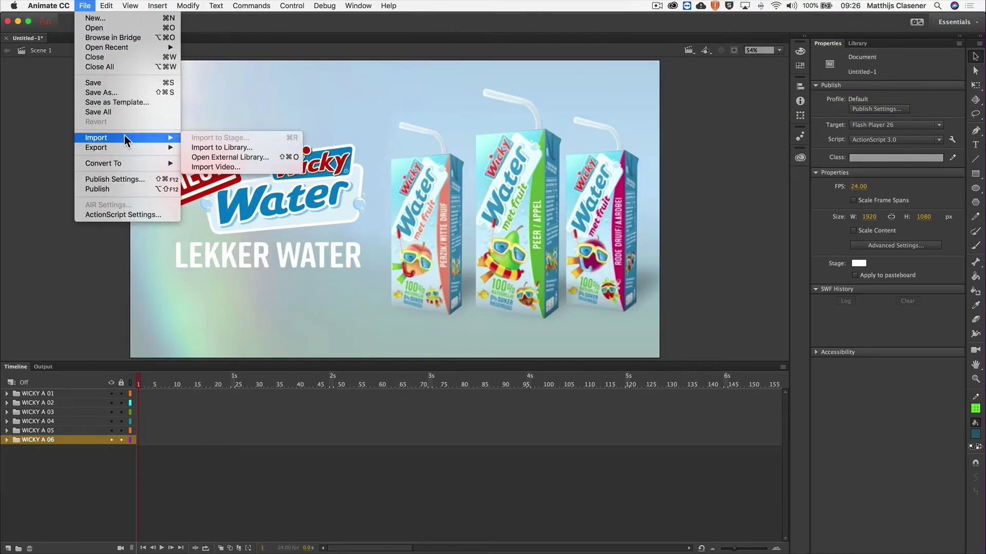
pyautogui.click(220, 149)
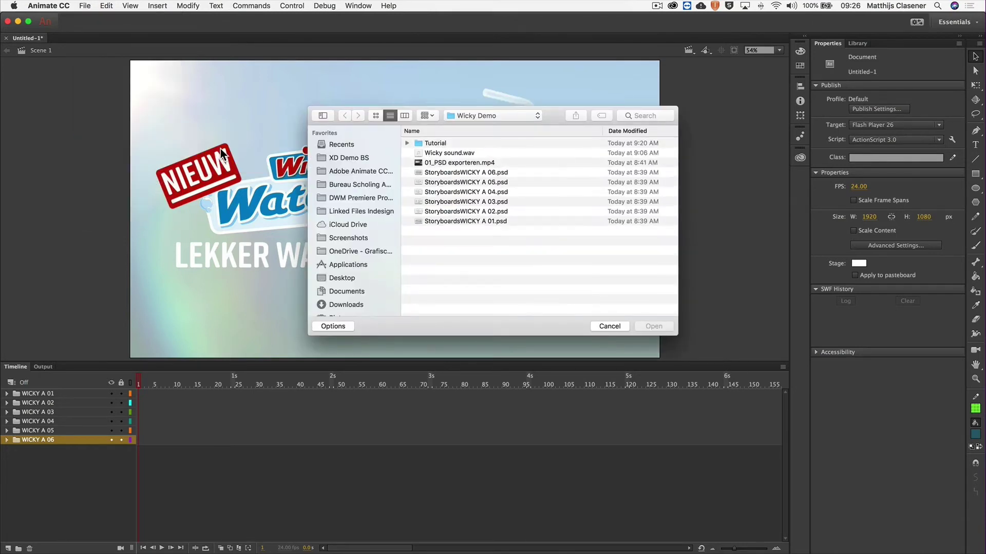
pyautogui.click(457, 153)
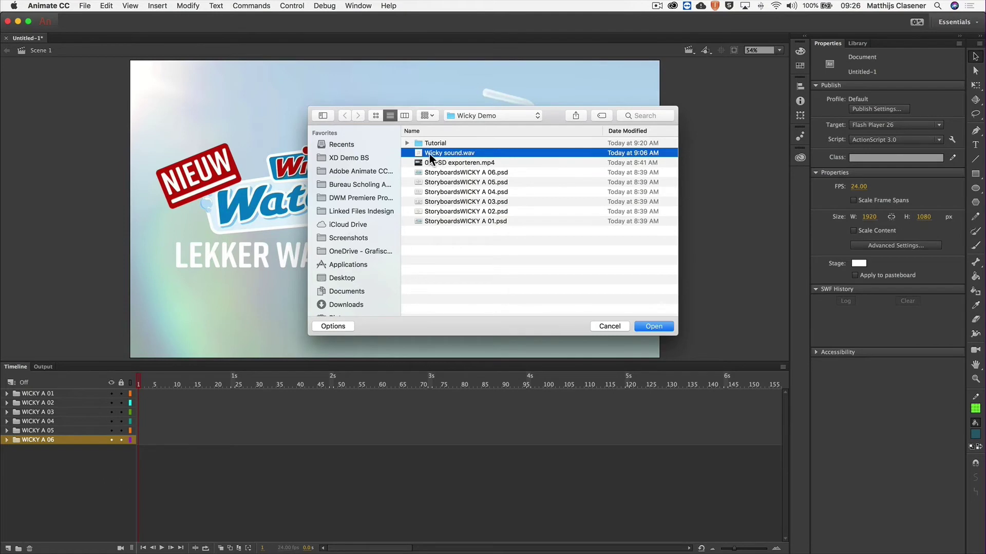
pyautogui.doubleClick(470, 153)
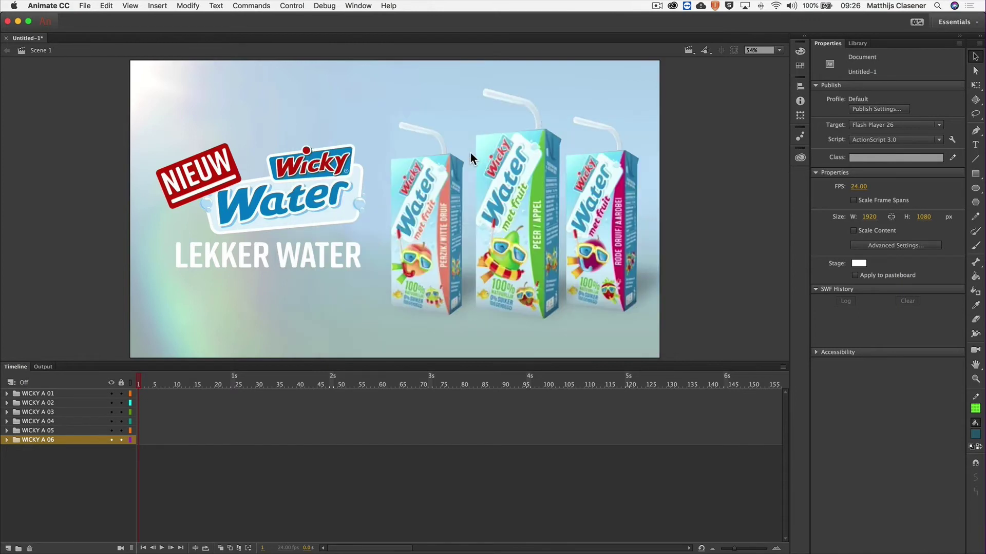
pyautogui.click(857, 43)
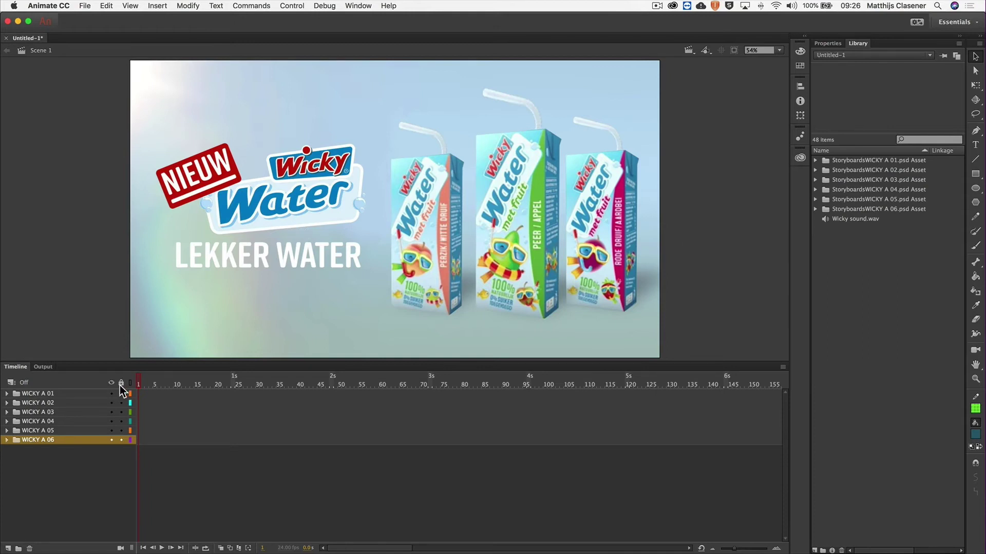
# Add a new layer named SOUND and place it above all the WICKY A folders
pyautogui.click(8, 549)
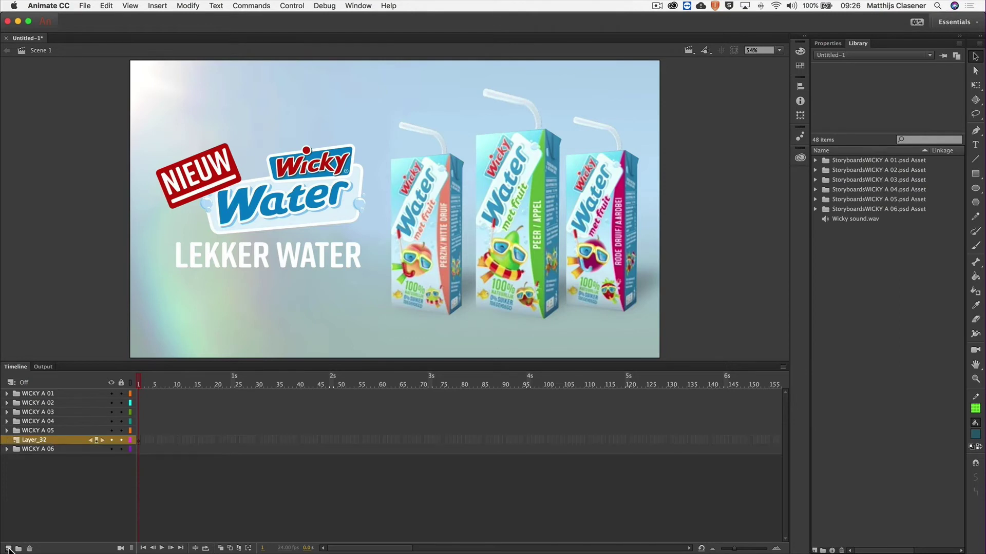
pyautogui.doubleClick(45, 439)
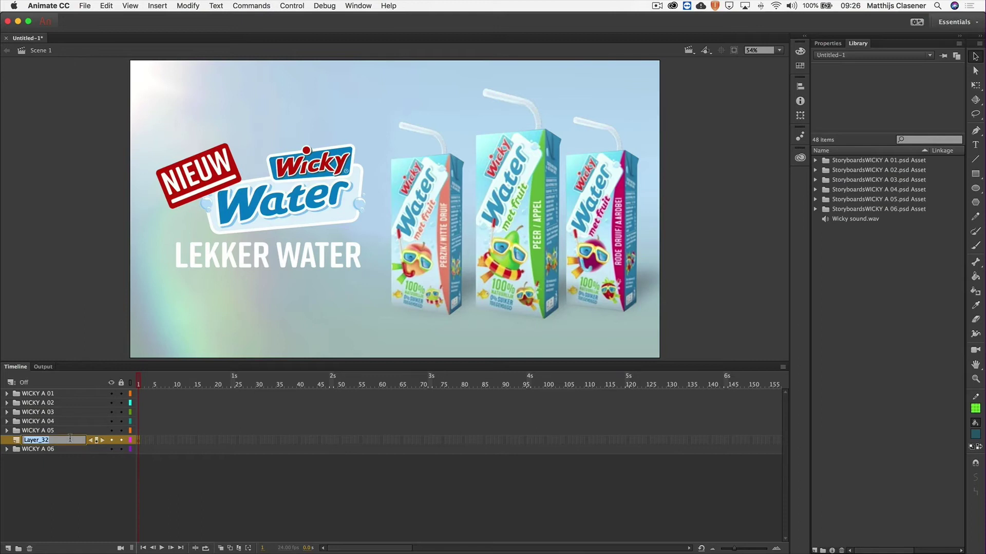
pyautogui.write('SOUND')
pyautogui.press('Return')
pyautogui.moveTo(18, 445); pyautogui.dragTo(19, 389)
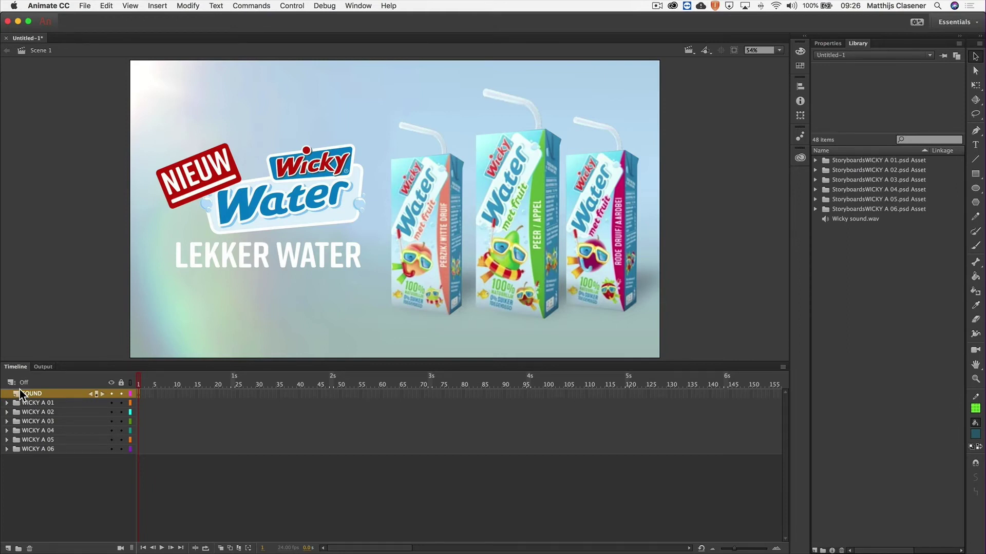
# Place Wicky sound.wav from the library on the SOUND layer at frame 1
pyautogui.click(140, 379)
pyautogui.click(855, 220)
pyautogui.moveTo(457, 256); pyautogui.dragTo(458, 256)
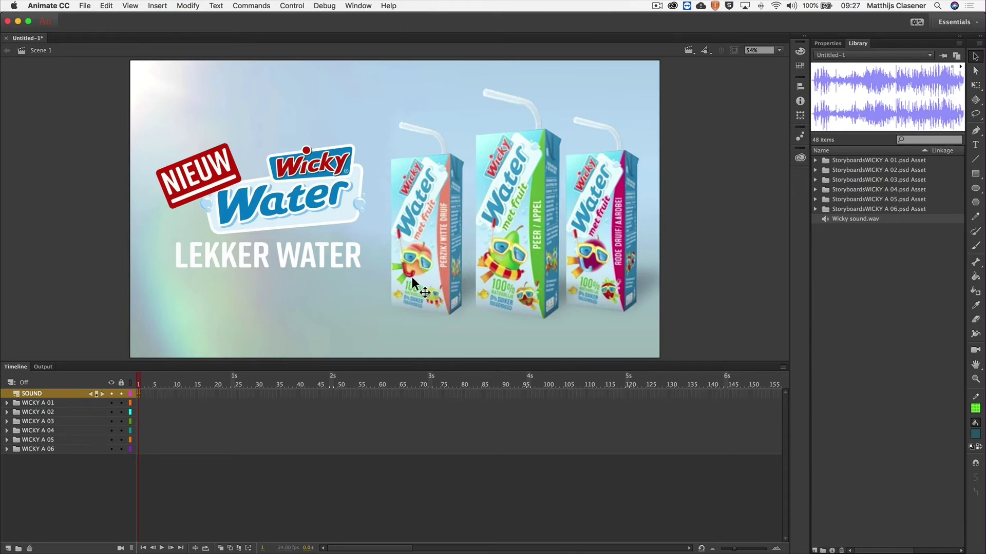
# Set the document's frame rate to 12 FPS
pyautogui.click(832, 43)
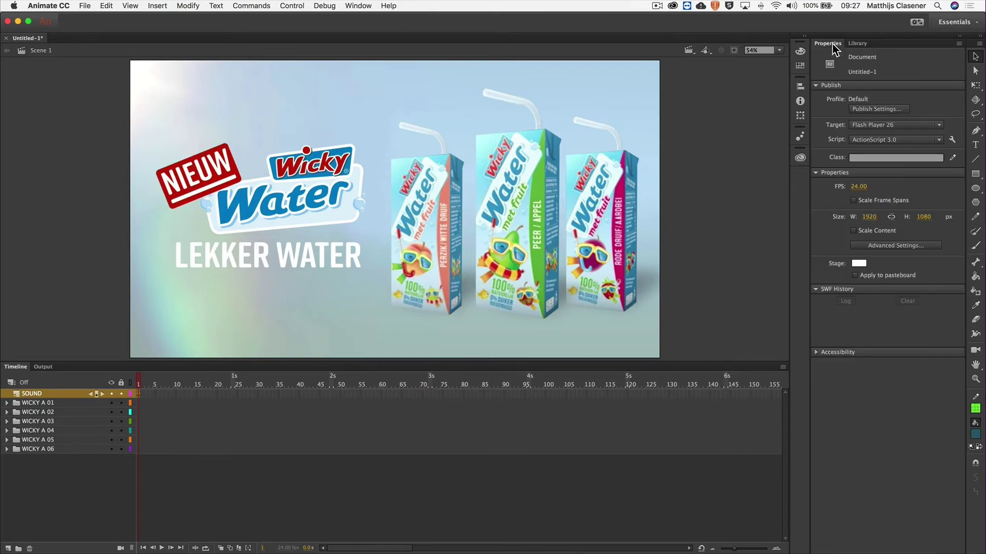
pyautogui.click(860, 188)
pyautogui.write('12')
pyautogui.press('Return')
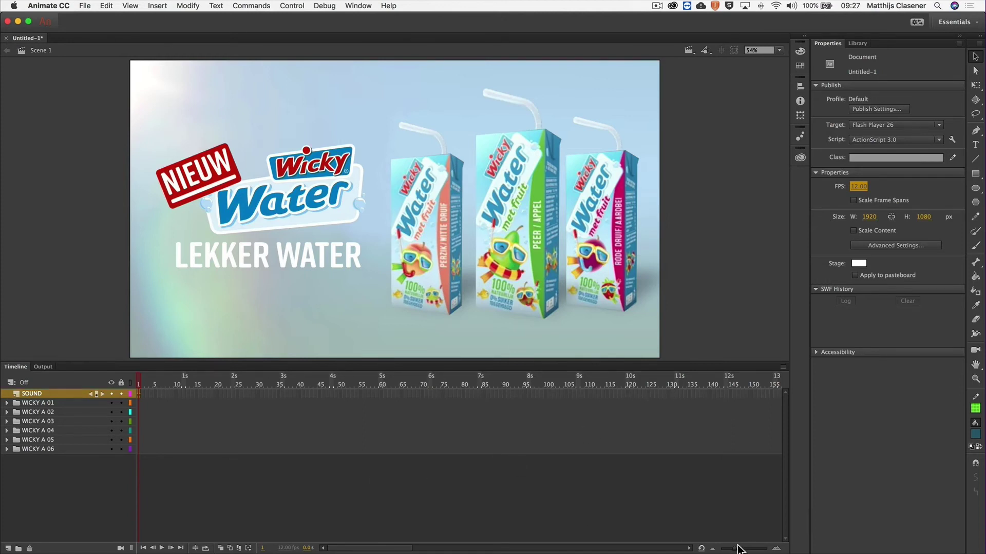
# Extend the SOUND layer's frames to frame 180 so the audio spans about 15 seconds
pyautogui.moveTo(734, 548); pyautogui.dragTo(732, 548)
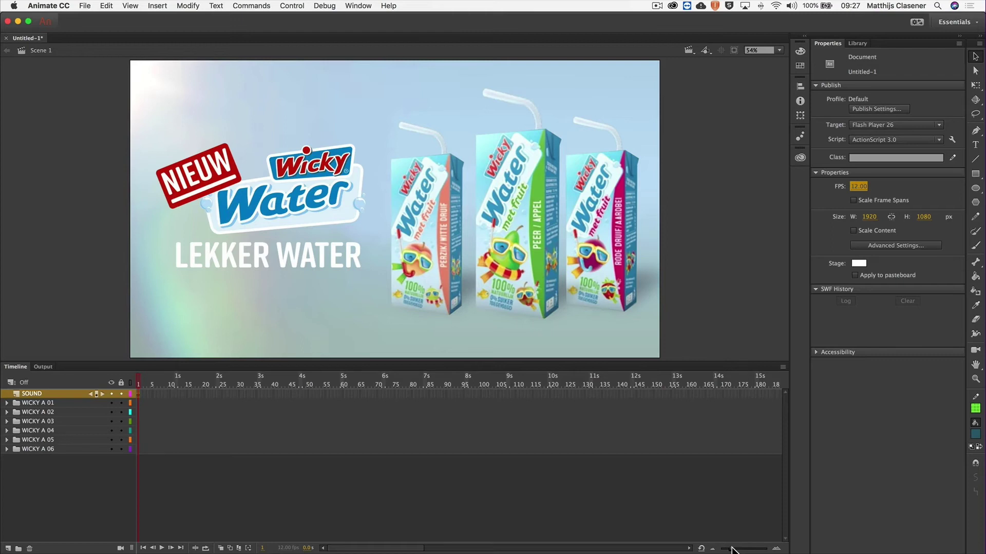
pyautogui.click(756, 393)
pyautogui.press('F5')
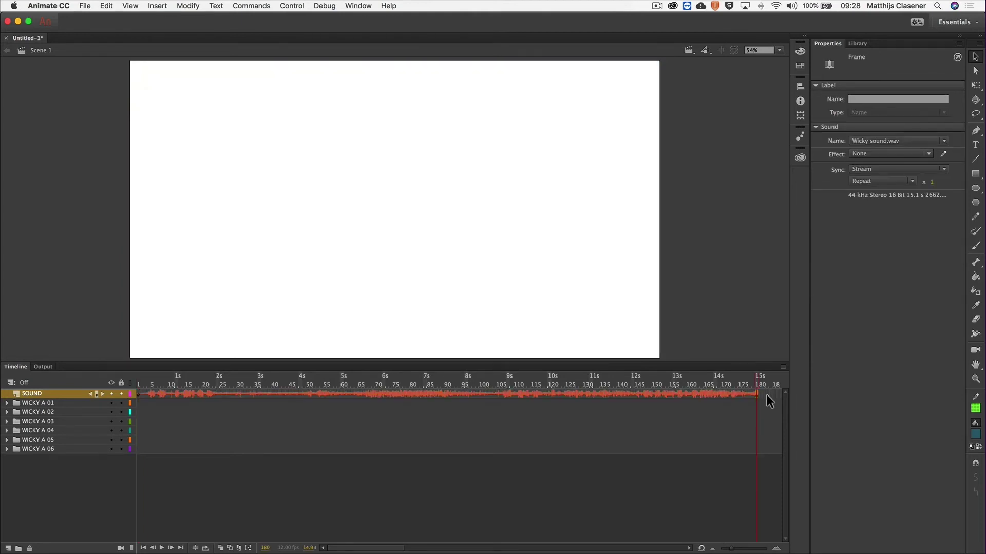
pyautogui.hscroll(10, 766, 394)
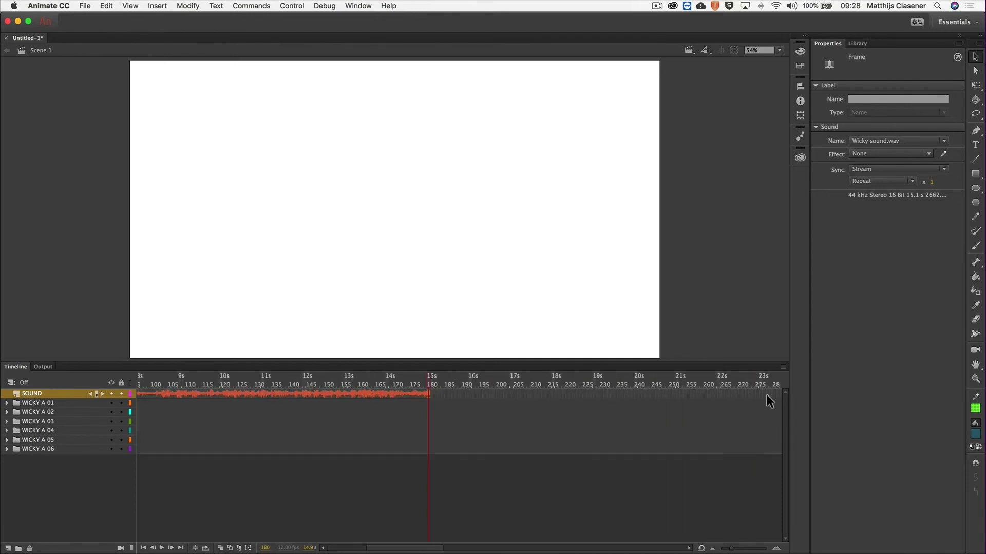
# Extend the SOUND layer a few frames past frame 180 so the timeline covers the end of the audio waveform
pyautogui.press('F5')
pyautogui.press('F5')
pyautogui.press('F5')
pyautogui.press('F5')
pyautogui.press('F5')
pyautogui.press('F5')
pyautogui.hotkey('shift', 'F5')
pyautogui.hotkey('shift', 'F5')
pyautogui.hotkey('shift', 'F5')
pyautogui.hotkey('shift', 'F5')
pyautogui.hscroll(-10, 445, 441)
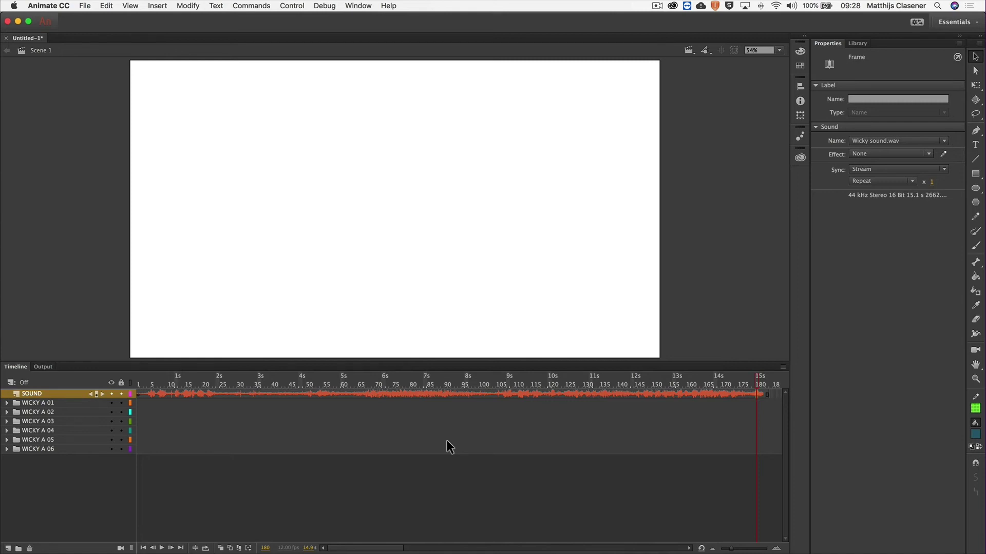
pyautogui.click(608, 132)
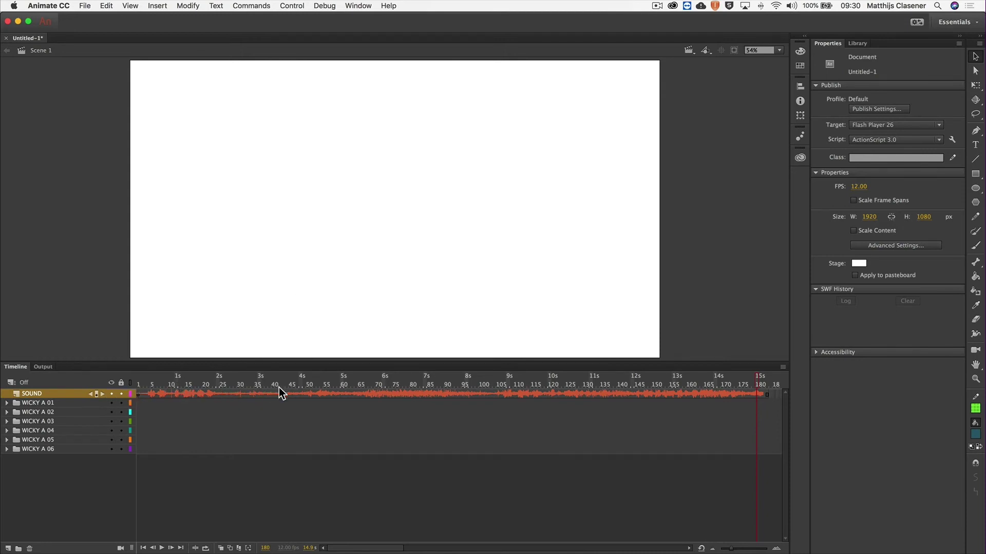
# Add a new layer named MARKERS above the SOUND layer
pyautogui.click(8, 548)
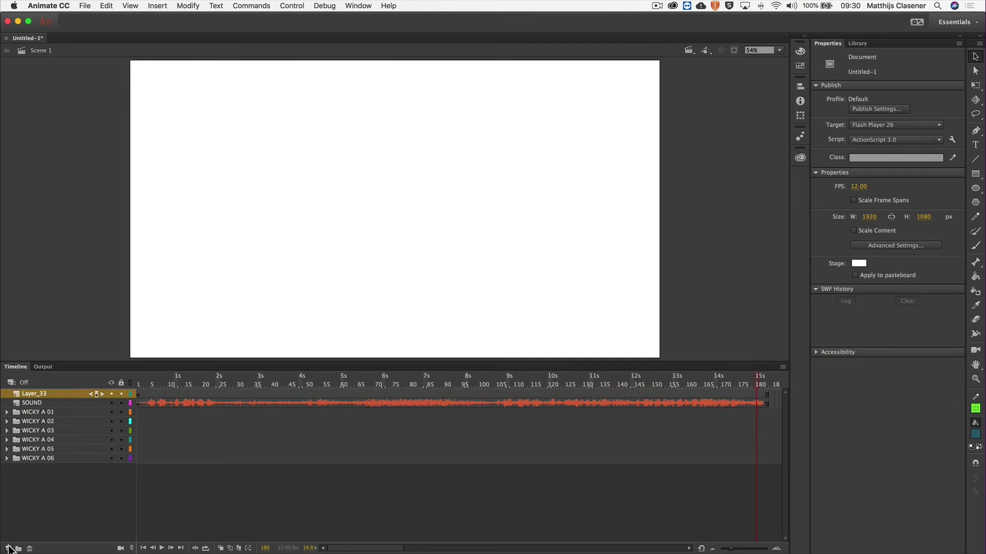
pyautogui.doubleClick(35, 394)
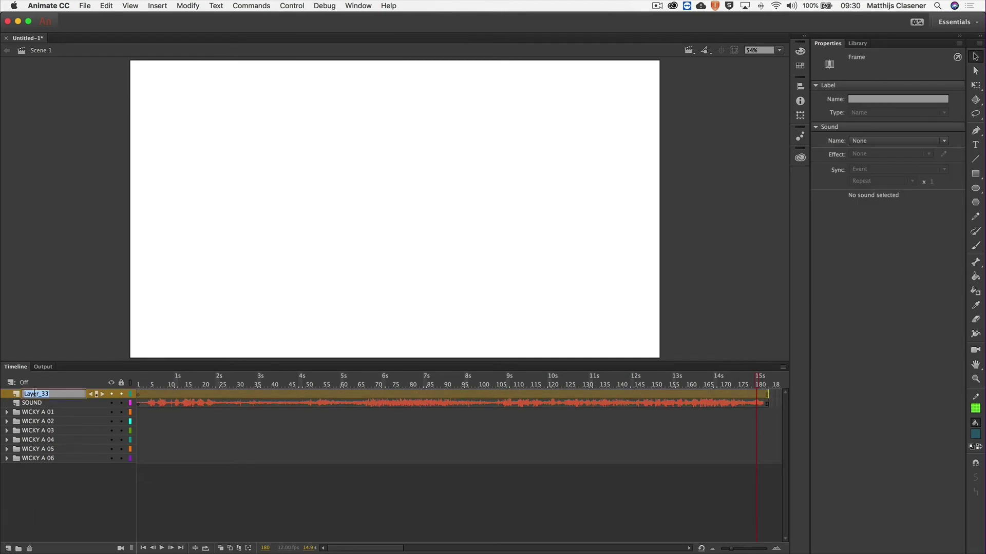
pyautogui.write('MARKERS')
pyautogui.press('Return')
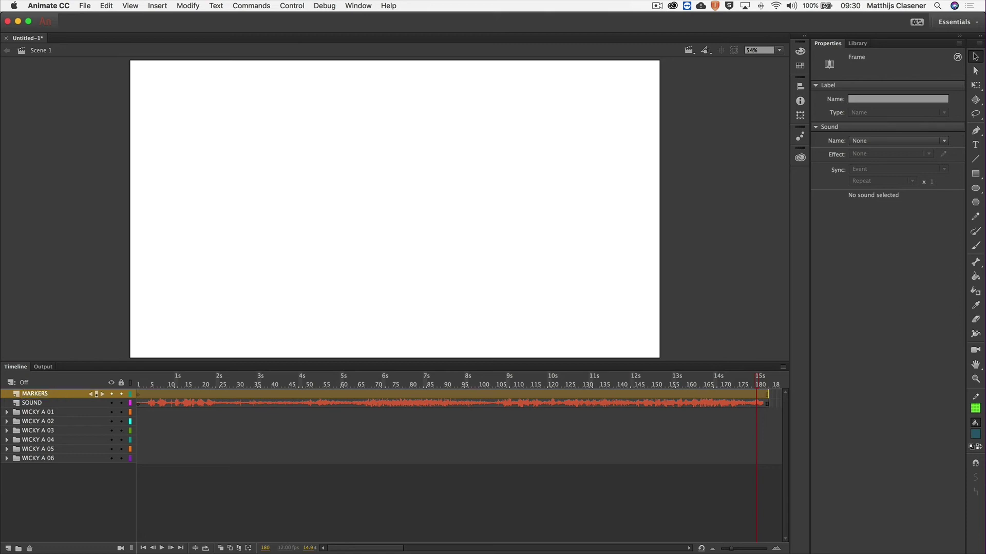
# Label frame 1 of the MARKERS layer as SHOT 01
pyautogui.click(139, 393)
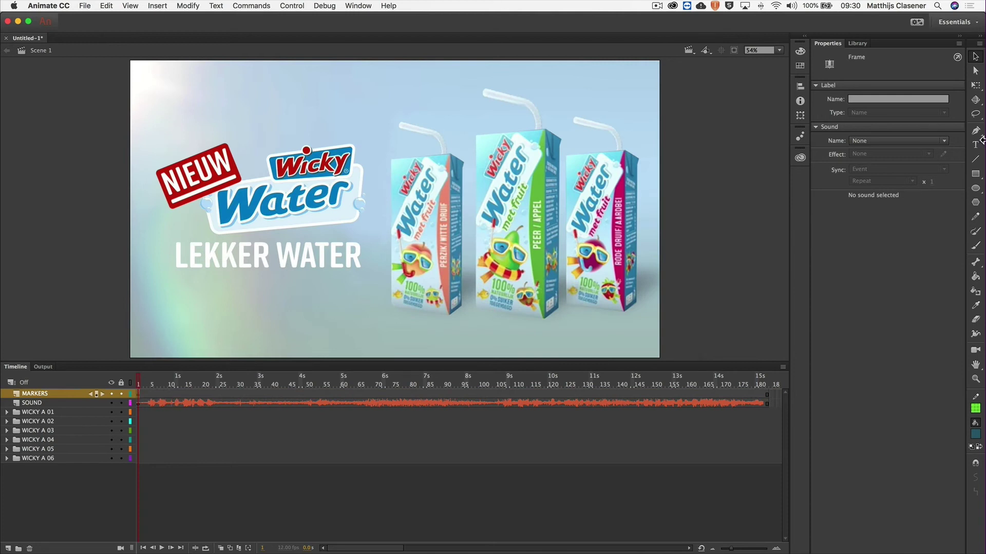
pyautogui.click(881, 99)
pyautogui.write('SHOT 01')
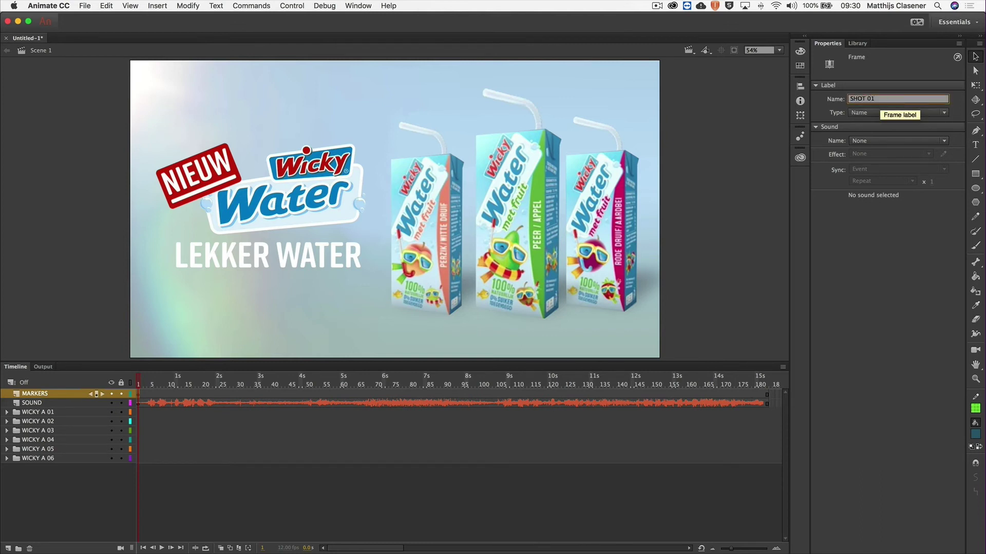
pyautogui.press('Return')
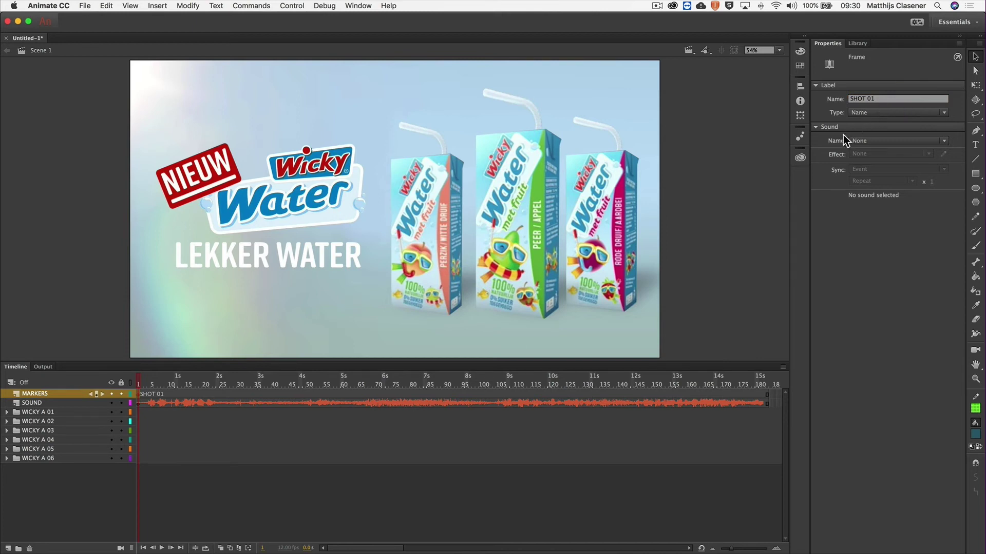
# Insert a blank keyframe at frame 31 of the MARKERS layer and label it SHOT 02
pyautogui.click(241, 395)
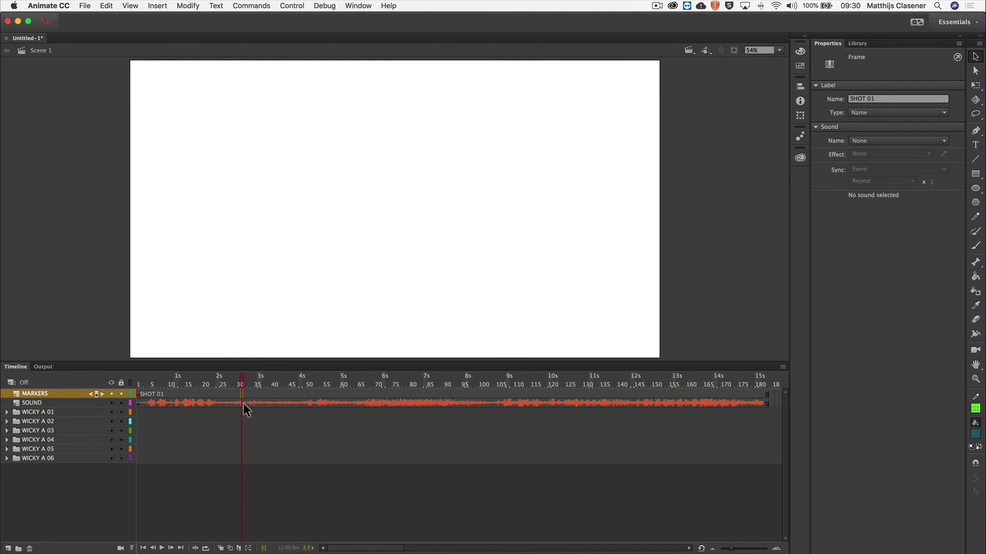
pyautogui.press('F7')
pyautogui.click(873, 96)
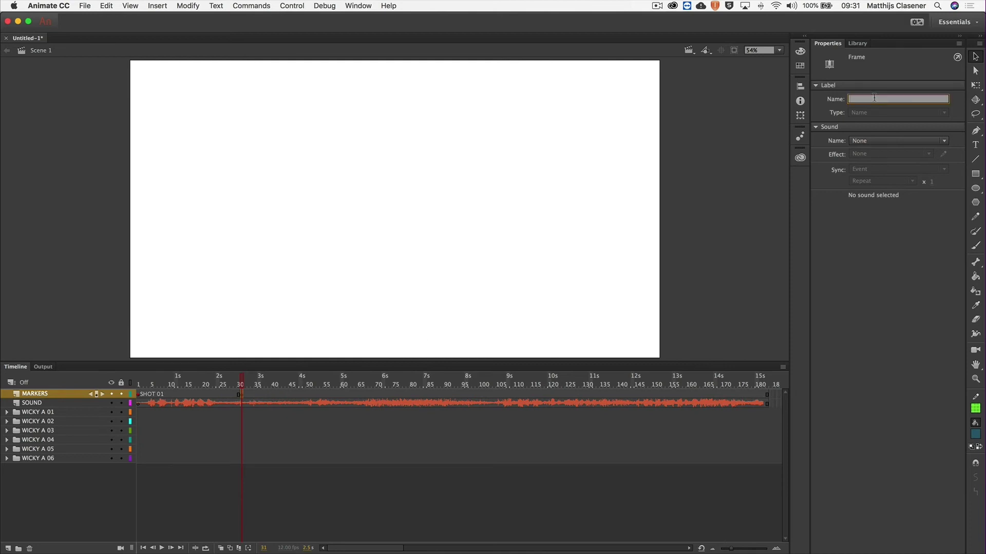
pyautogui.write('SHOT 02')
pyautogui.press('Return')
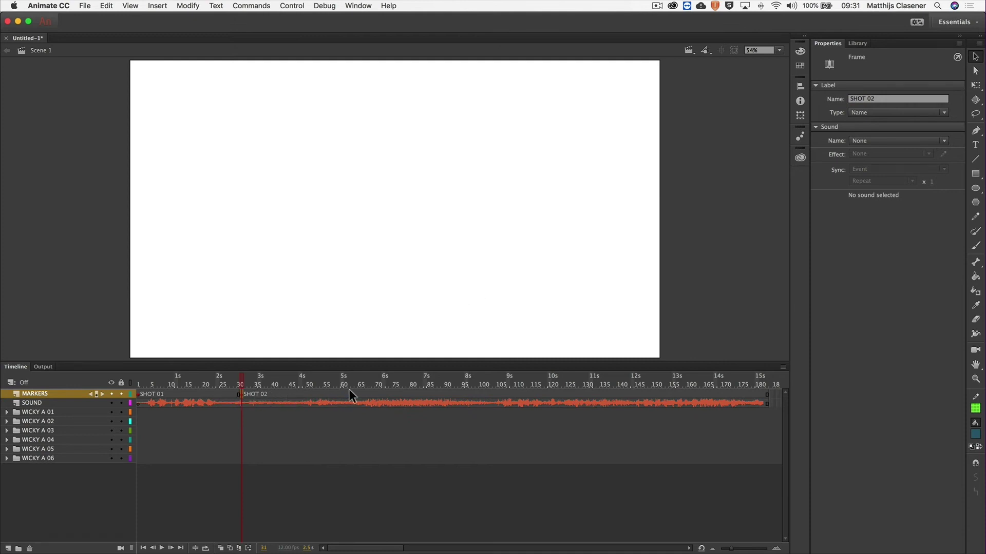
# Insert a blank keyframe at frame 56 of the MARKERS layer and label it SHOT 03
pyautogui.click(329, 393)
pyautogui.press('F7')
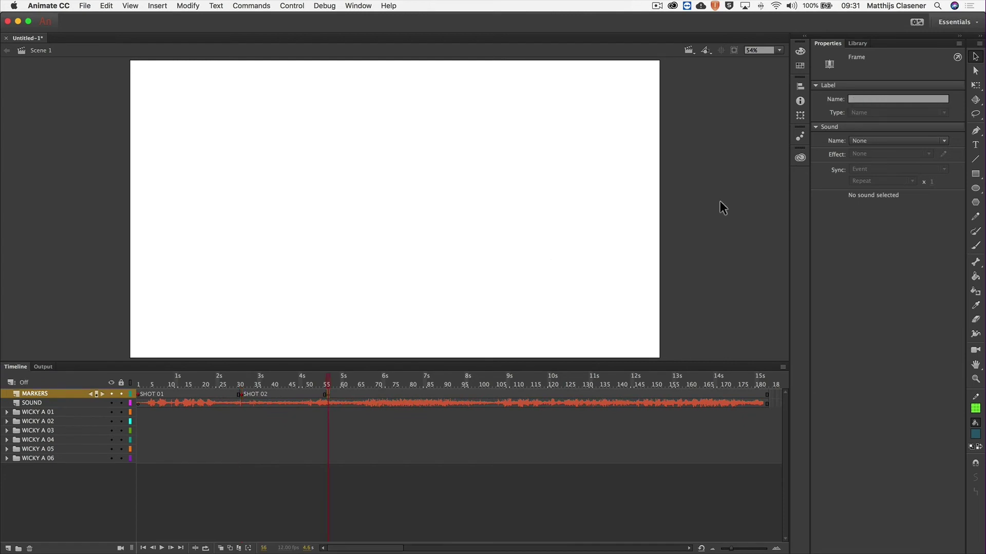
pyautogui.click(873, 100)
pyautogui.write('SHOT 03')
pyautogui.press('Return')
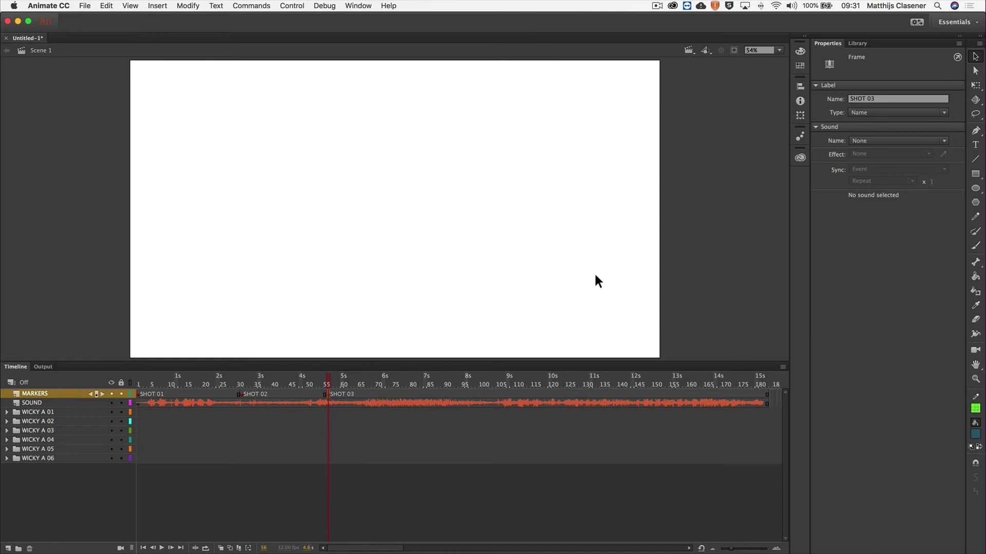
# Insert a blank keyframe at frame 76 of the MARKERS layer and label it SHOT 04
pyautogui.click(397, 393)
pyautogui.press('F7')
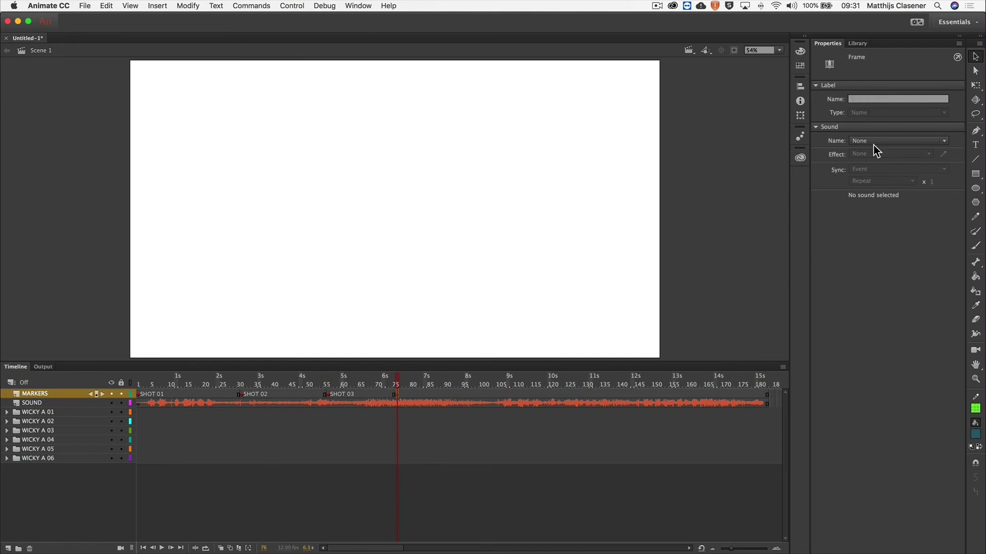
pyautogui.click(889, 96)
pyautogui.write('SHOT')
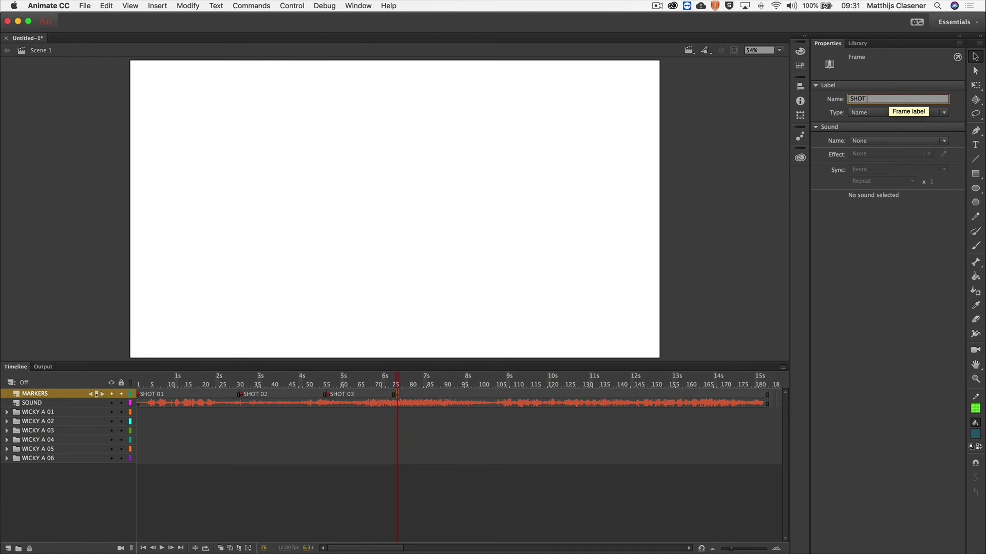
pyautogui.write(' 04')
pyautogui.press('Return')
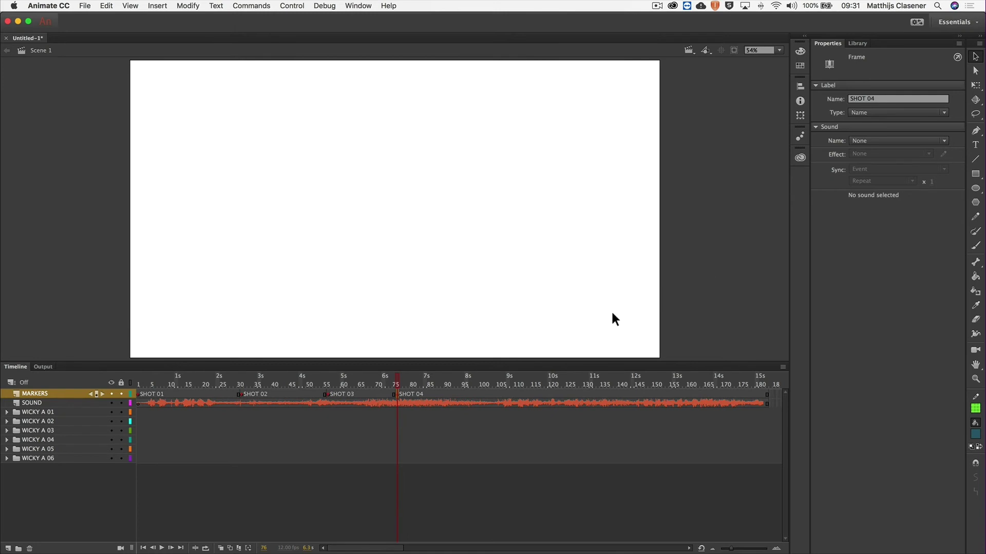
# Insert a blank keyframe at frame 100 of the MARKERS layer and label it SHOT 05
pyautogui.click(479, 392)
pyautogui.press('F7')
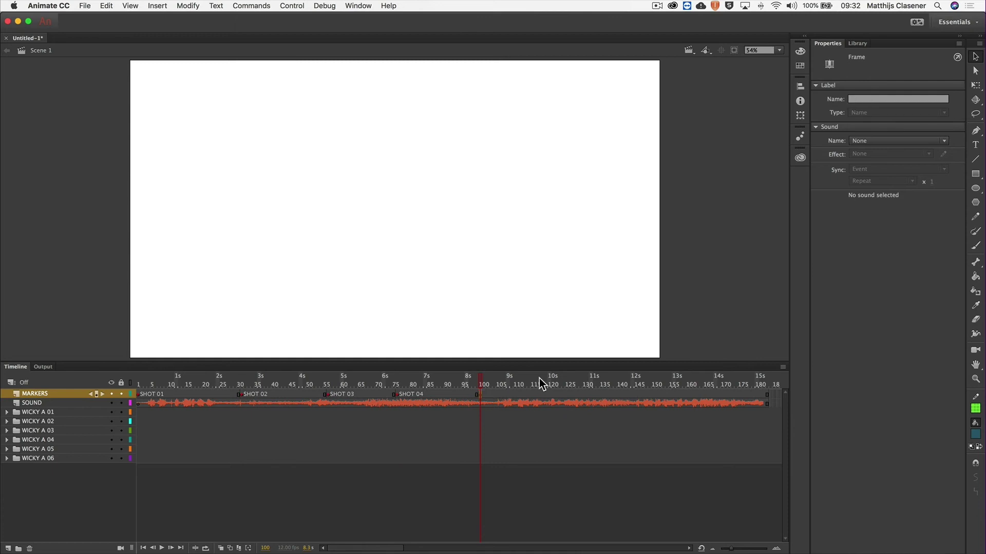
pyautogui.click(863, 97)
pyautogui.write('SHOT 05')
pyautogui.press('Return')
# Insert a blank keyframe at frame 122 of the MARKERS layer and label it SHOT 06
pyautogui.click(555, 394)
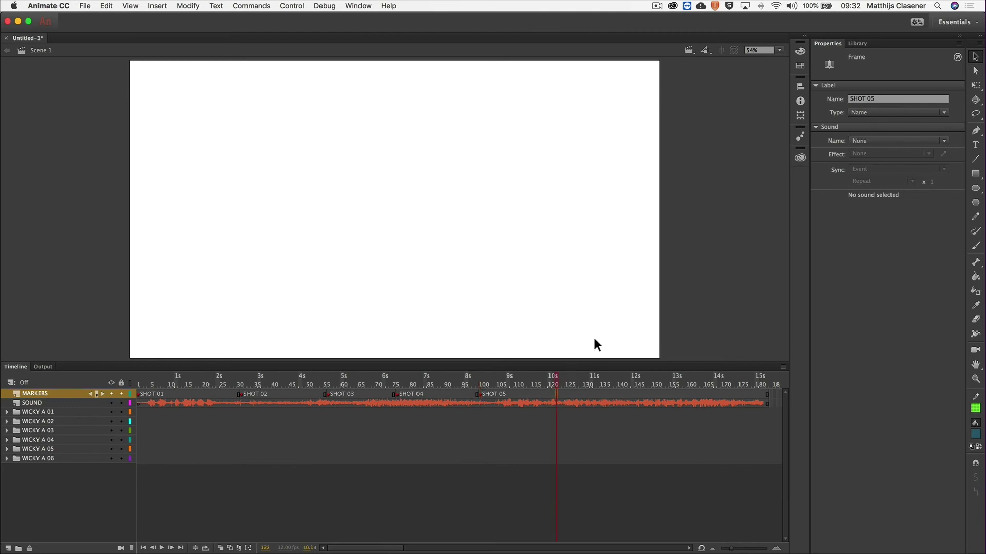
pyautogui.press('F7')
pyautogui.click(873, 99)
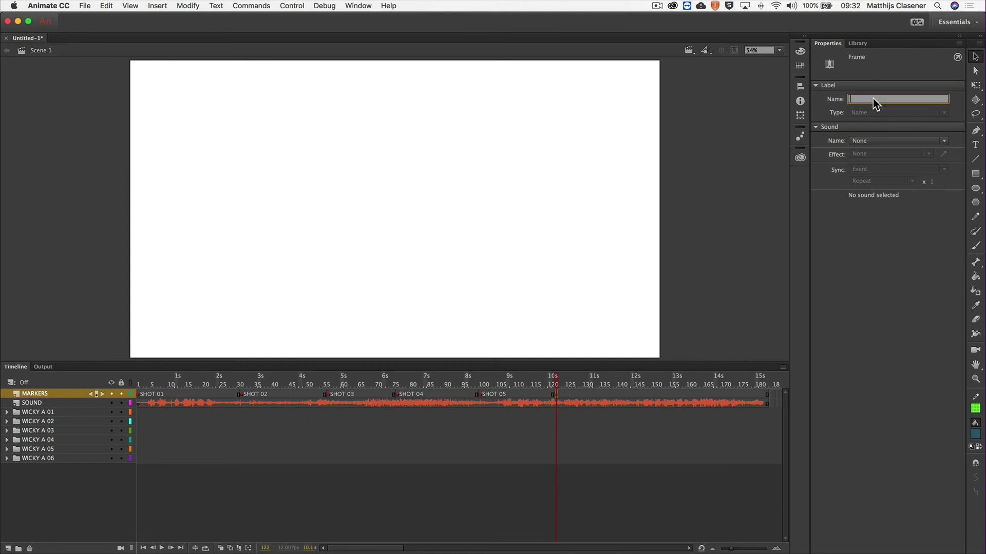
pyautogui.write('SHOT 06')
pyautogui.press('Return')
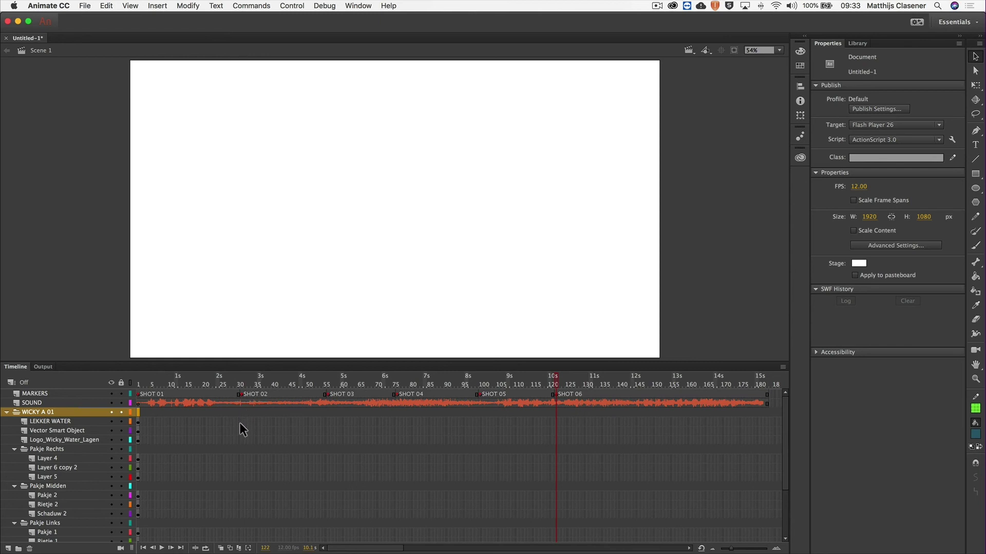
# Extend all layers in the WICKY A 01 folder to frame 30, ending just before the SHOT 02 marker
pyautogui.moveTo(239, 421); pyautogui.dragTo(137, 506)
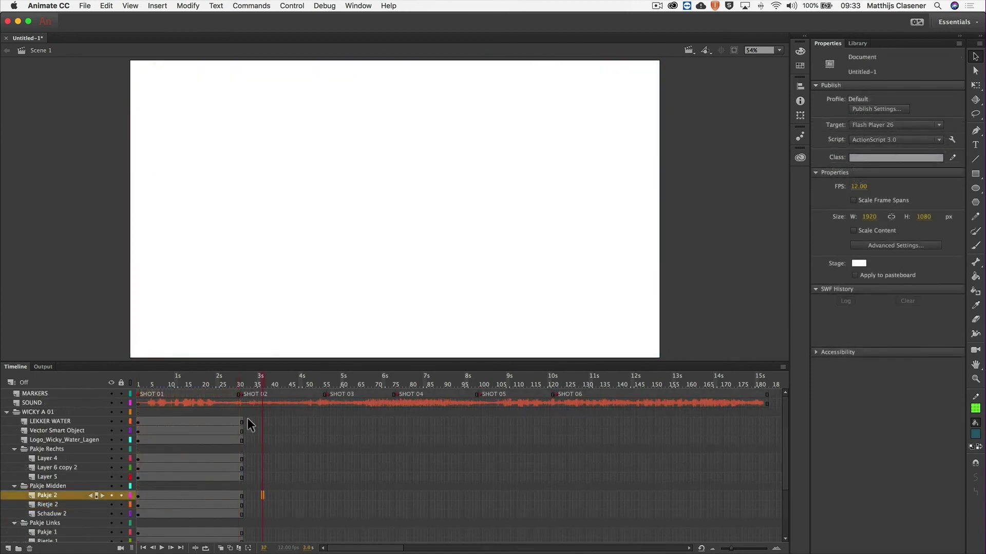
pyautogui.moveTo(249, 419); pyautogui.dragTo(245, 507)
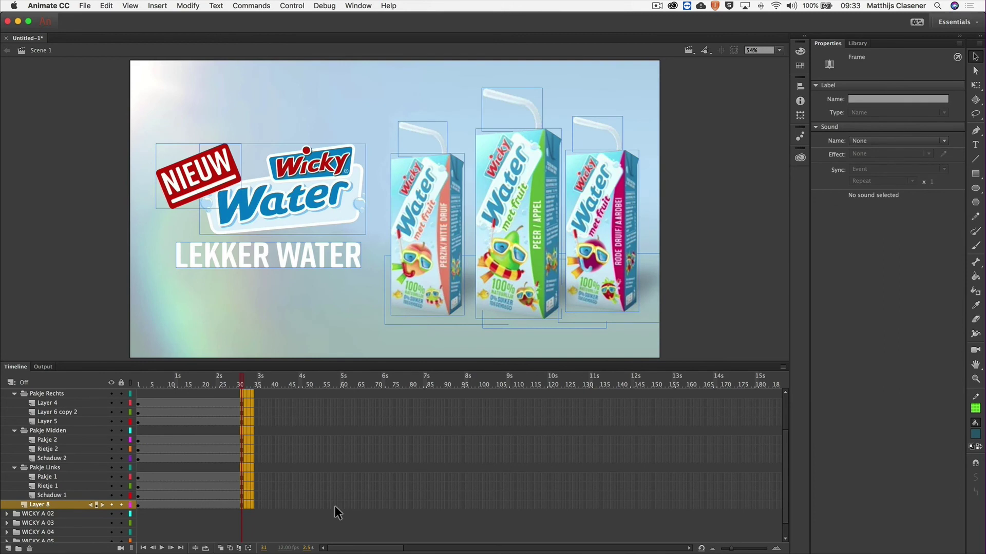
pyautogui.press('Delete')
pyautogui.click(328, 479)
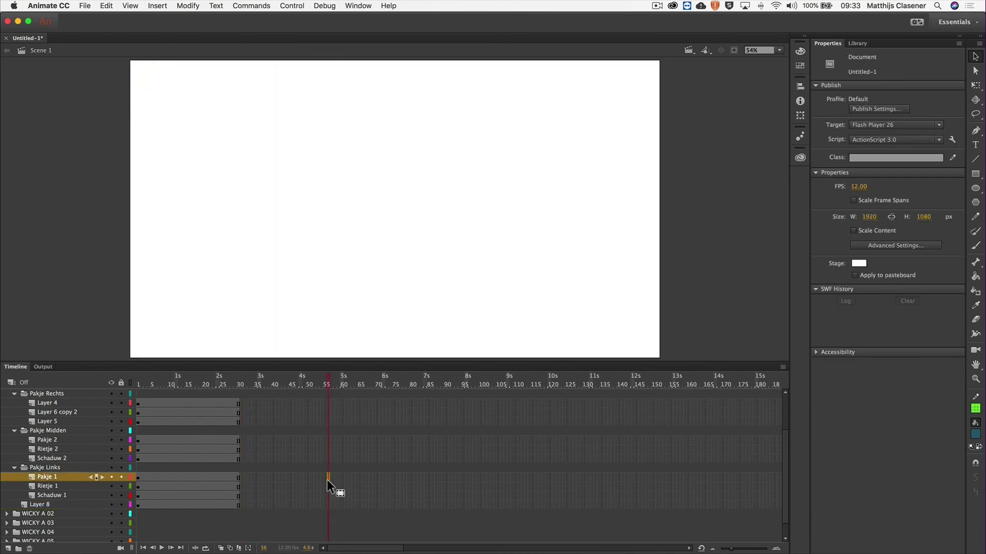
pyautogui.click(205, 380)
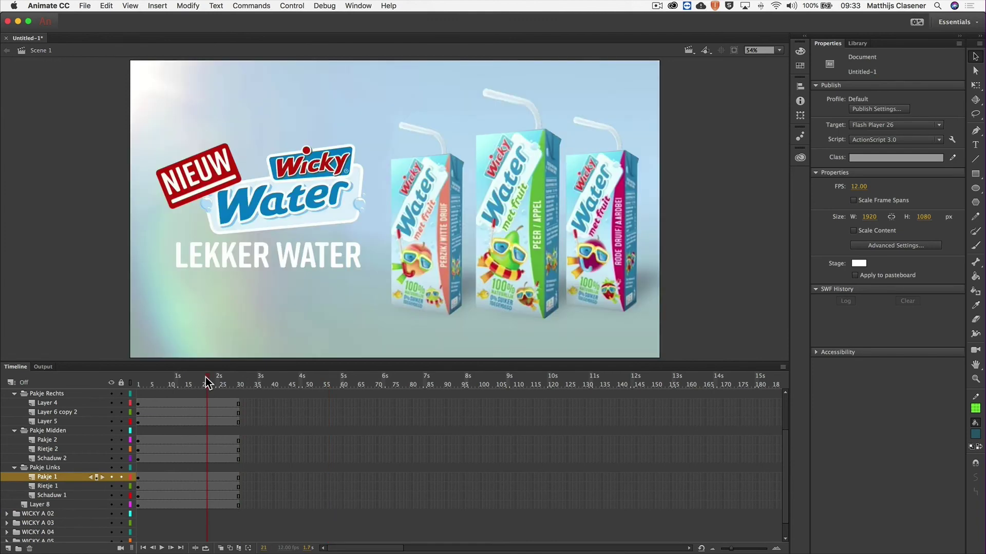
pyautogui.scroll(3, 205, 377)
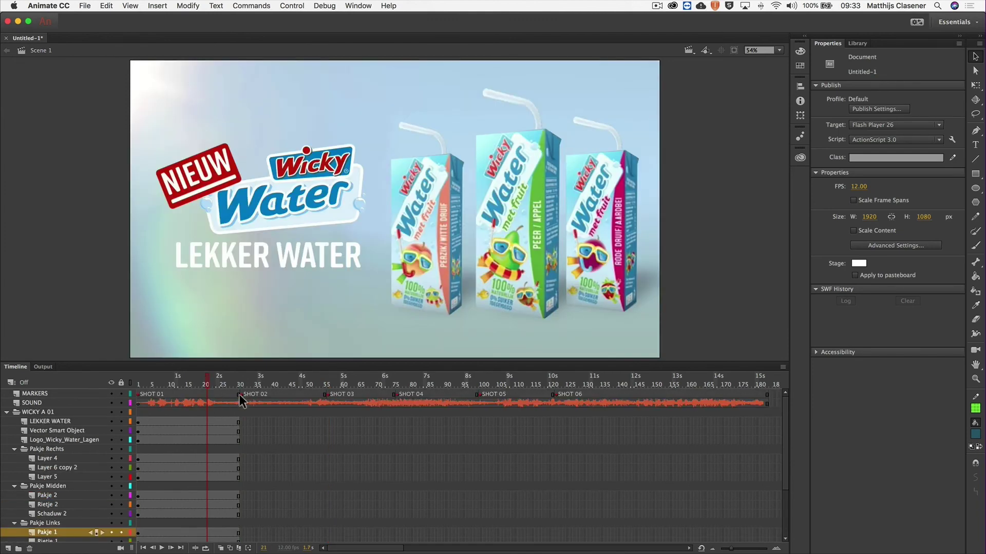
# Collapse the WICKY A 01 folder and lock the MARKERS and SOUND layers
pyautogui.click(7, 413)
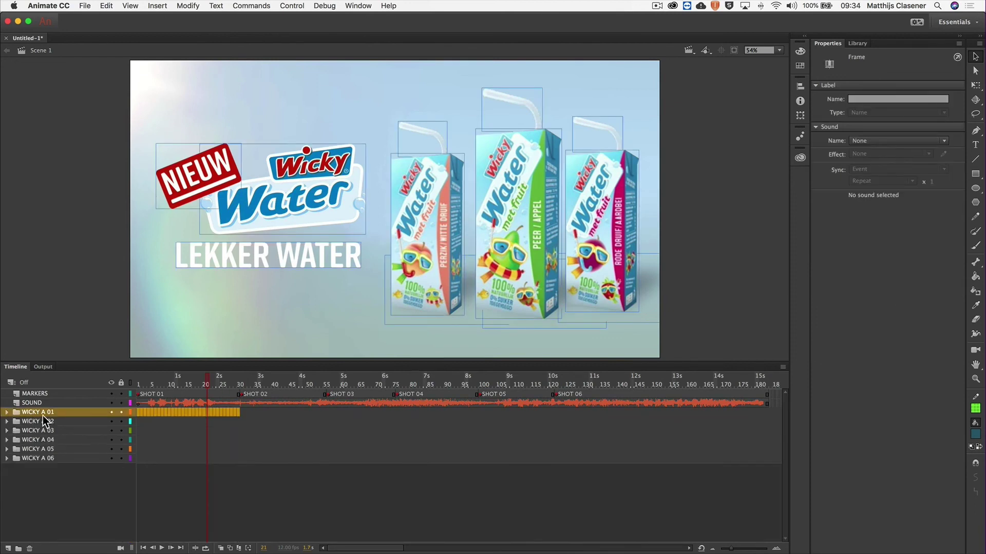
pyautogui.click(121, 394)
# Move the keyframe of Layer 2 in the WICKY A 02 folder to frame 31 and extend it to frame 55 to fill SHOT 02
pyautogui.click(7, 422)
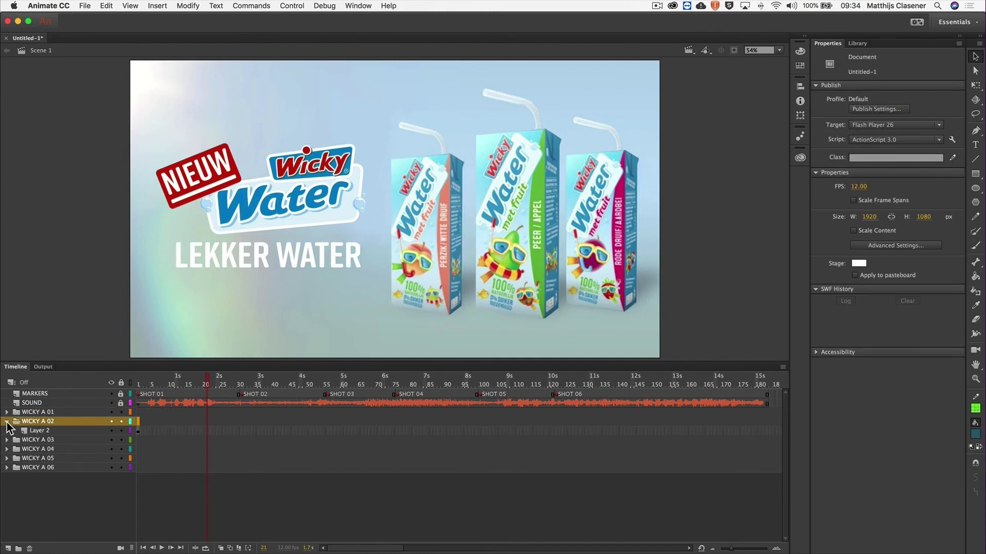
pyautogui.click(35, 430)
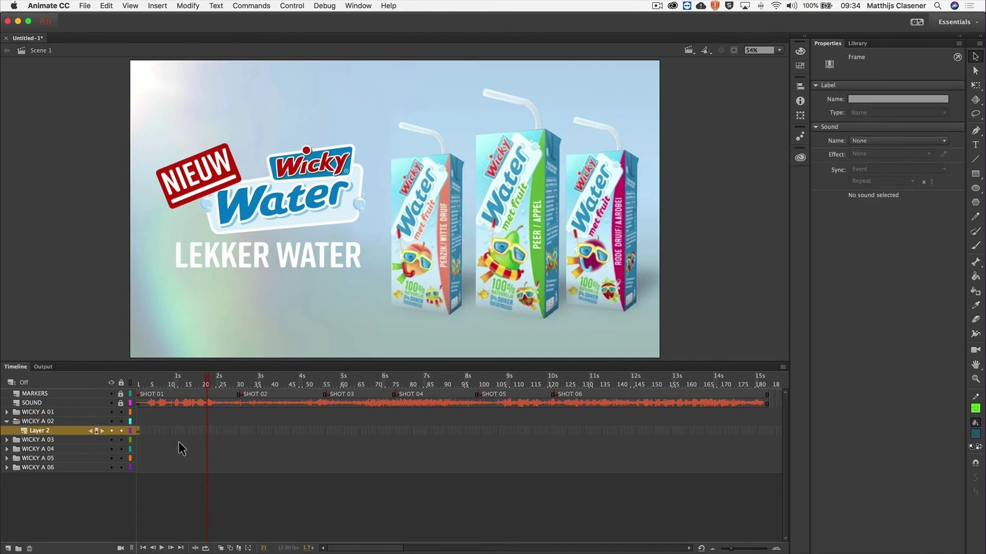
pyautogui.click(138, 432)
pyautogui.moveTo(241, 429); pyautogui.dragTo(242, 429)
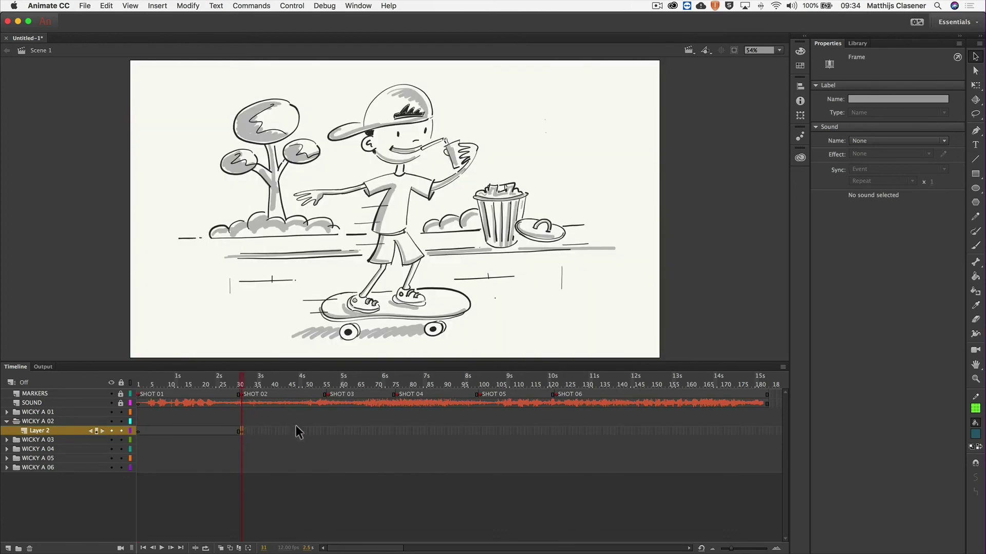
pyautogui.click(325, 430)
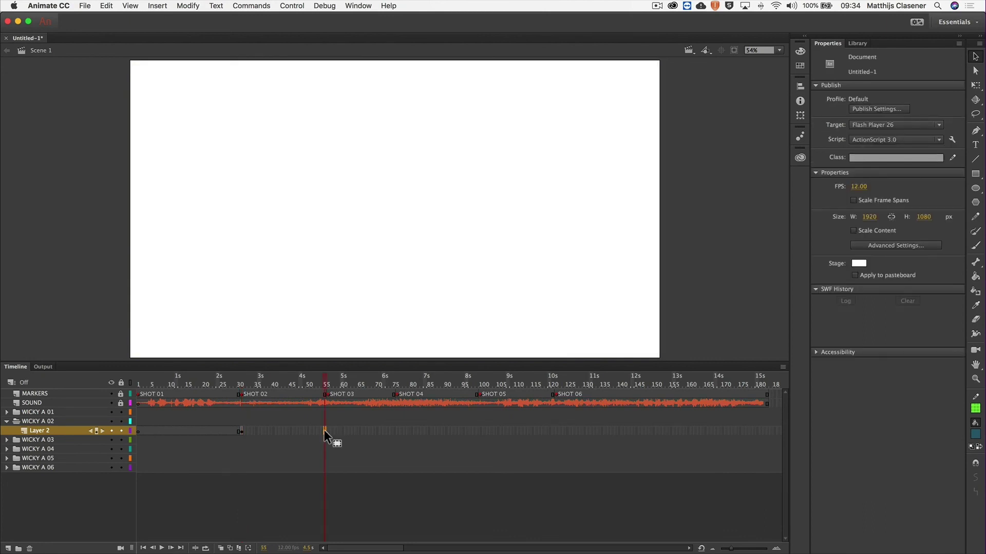
pyautogui.press('F5')
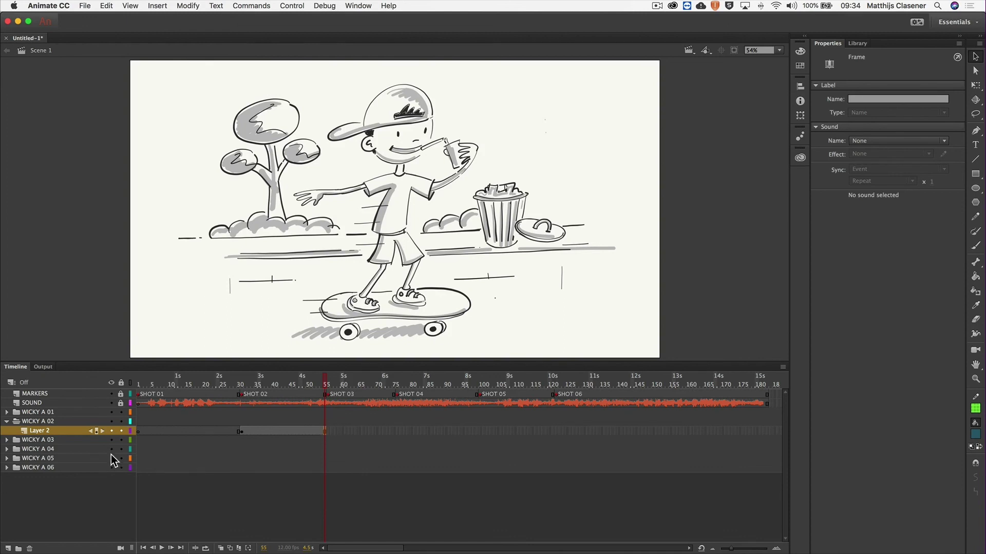
pyautogui.click(206, 382)
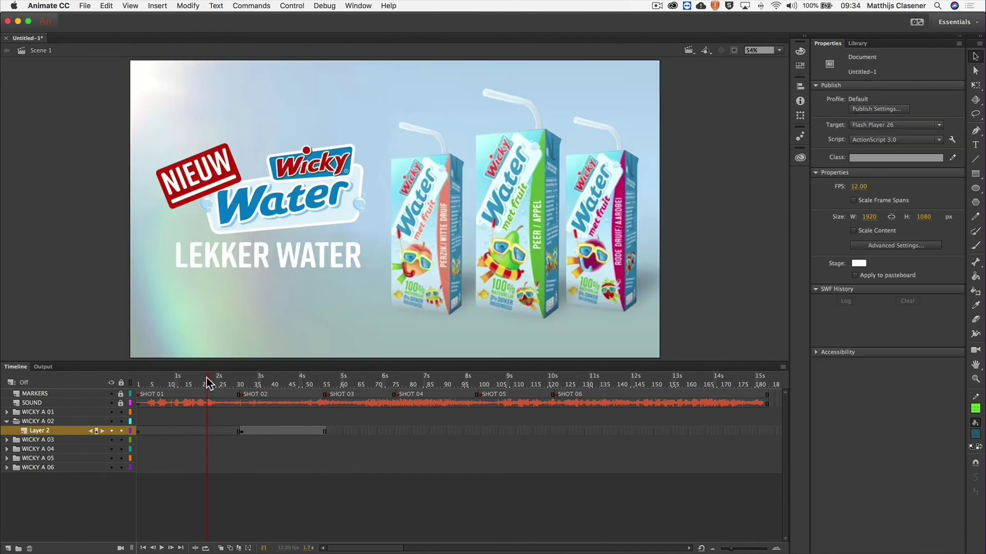
pyautogui.moveTo(206, 377); pyautogui.dragTo(275, 377)
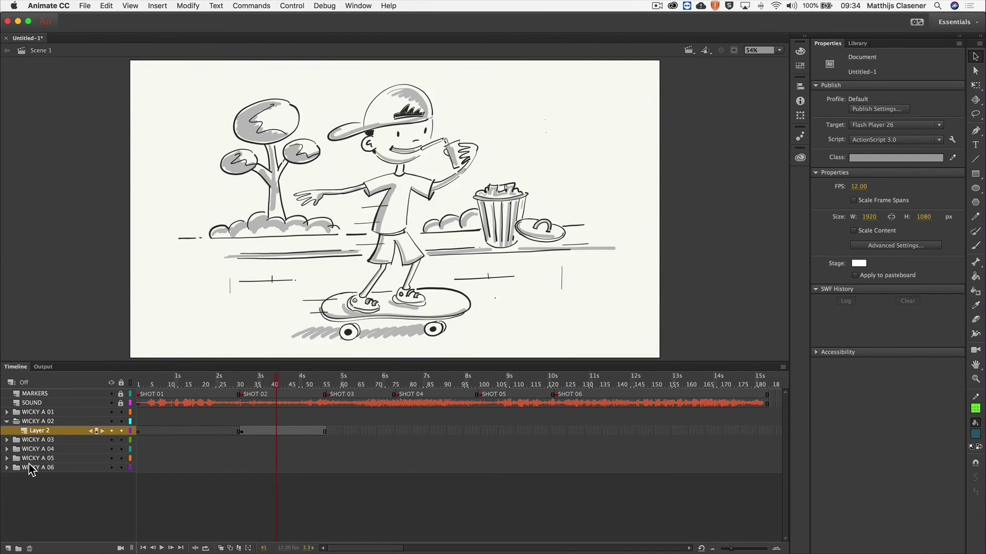
# Move the keyframe of Layer 3 in the WICKY A 03 folder to frame 56, extend it to frame 75, and collapse the folder
pyautogui.click(6, 421)
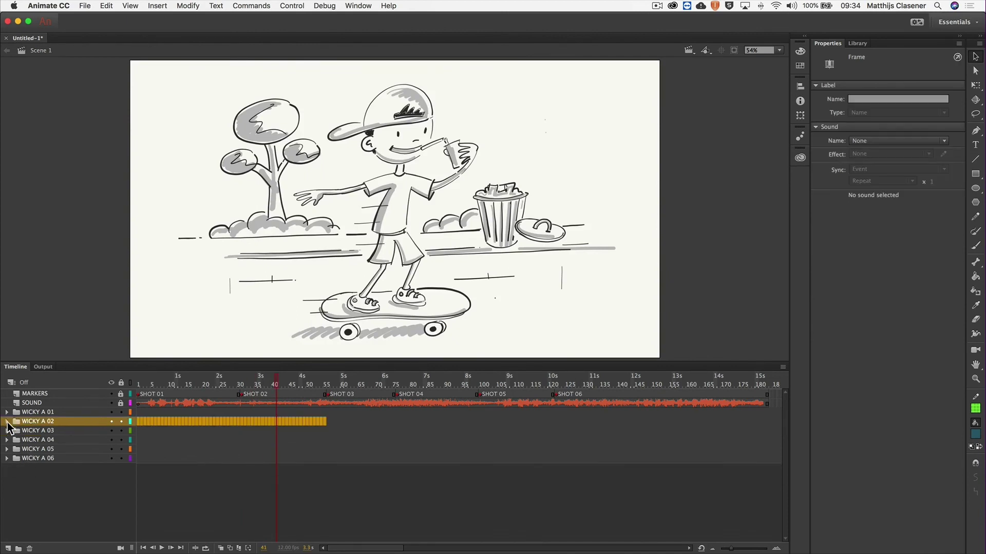
pyautogui.click(6, 431)
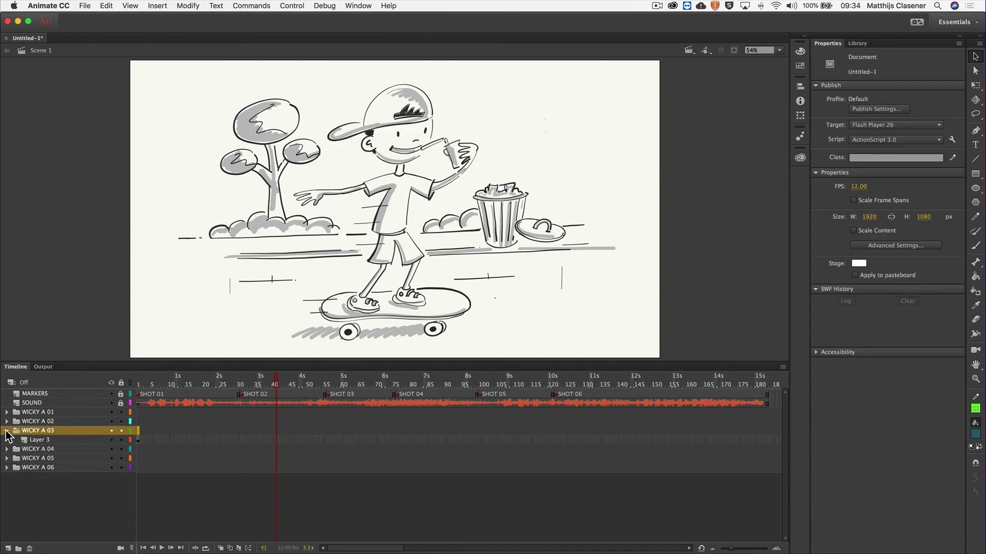
pyautogui.click(46, 440)
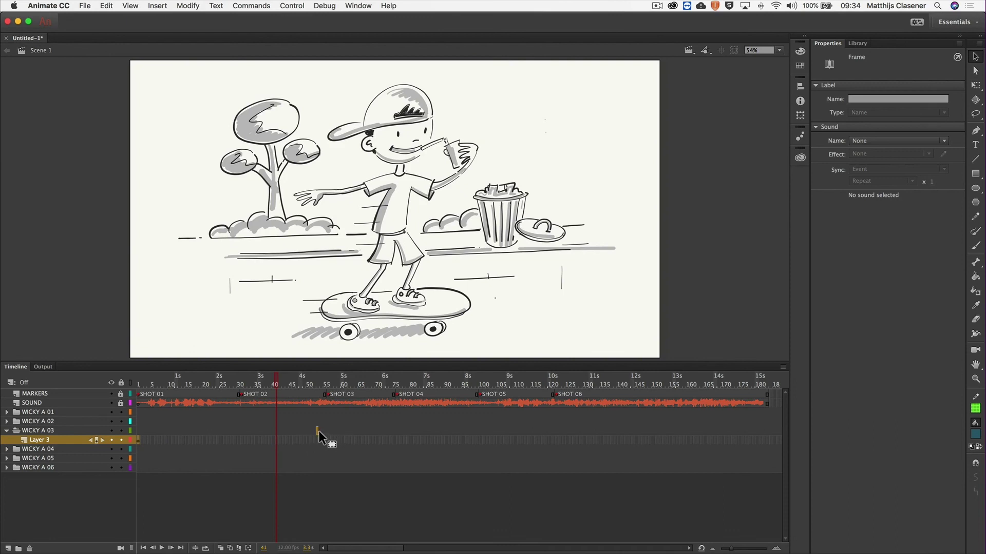
pyautogui.moveTo(326, 440); pyautogui.dragTo(327, 440)
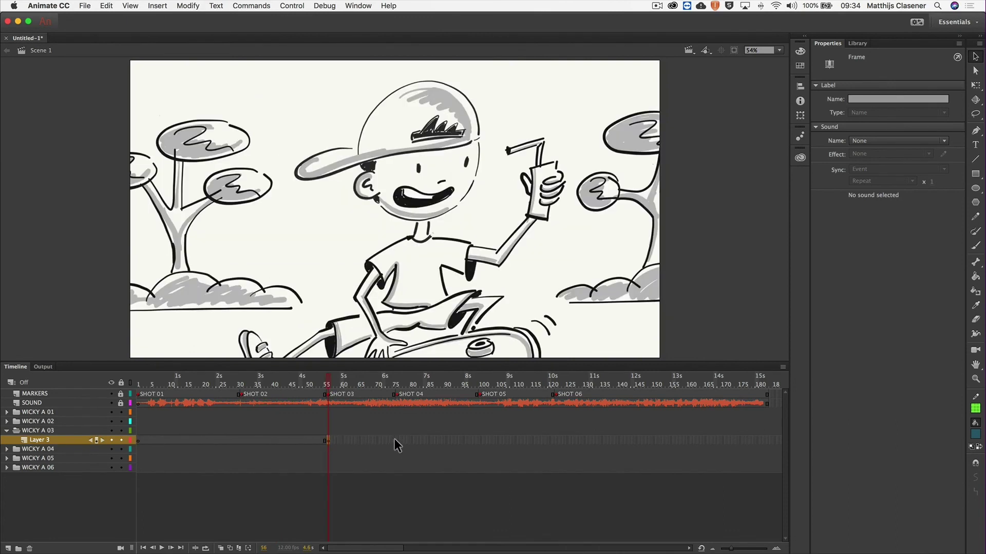
pyautogui.click(393, 439)
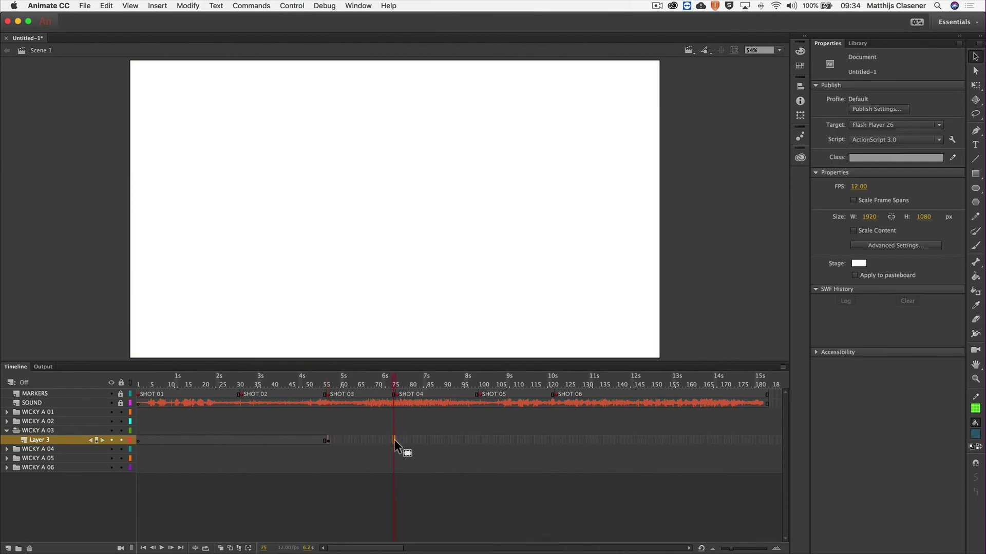
pyautogui.press('F5')
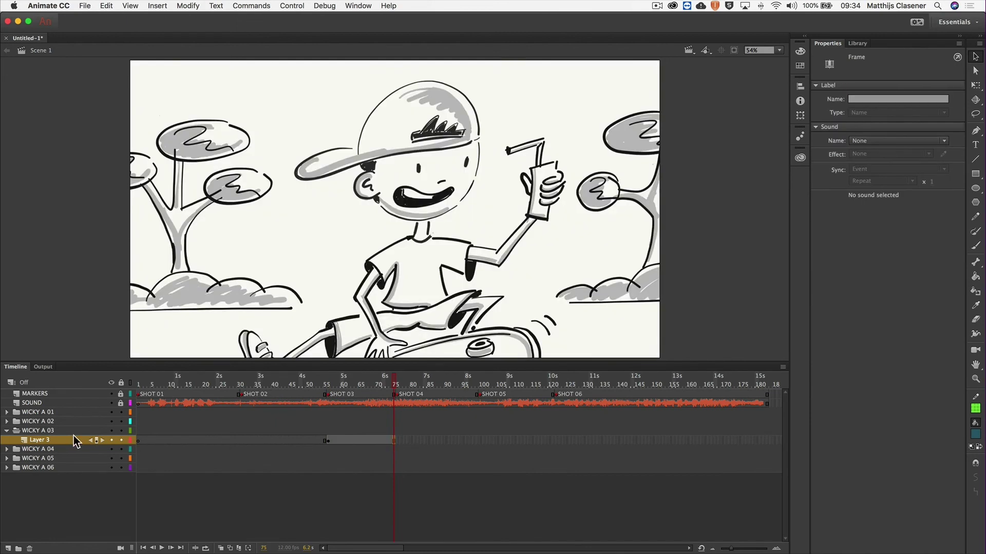
pyautogui.click(7, 430)
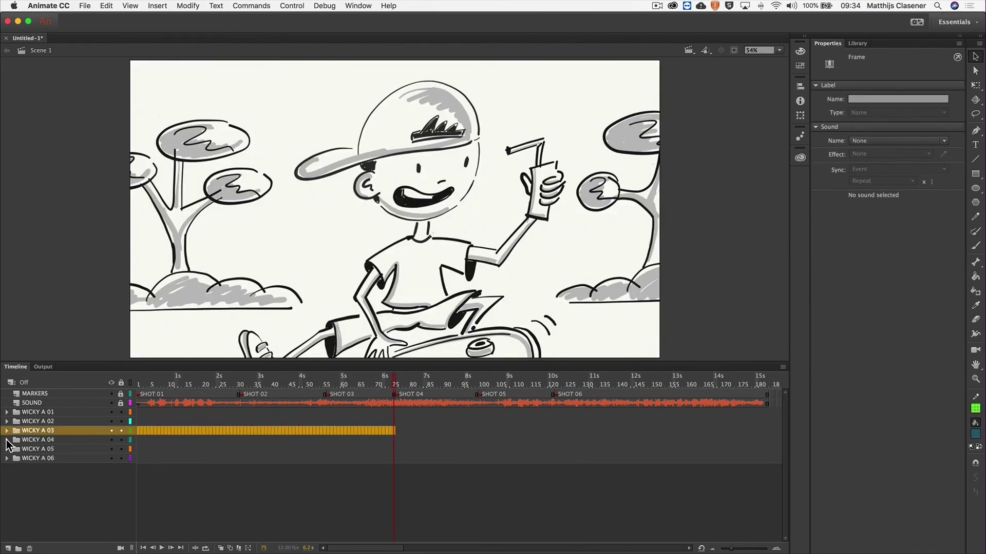
# Move the keyframe of Layer 4 in the WICKY A 04 folder to frame 76 and extend it to frame 99 to fill SHOT 04
pyautogui.click(6, 439)
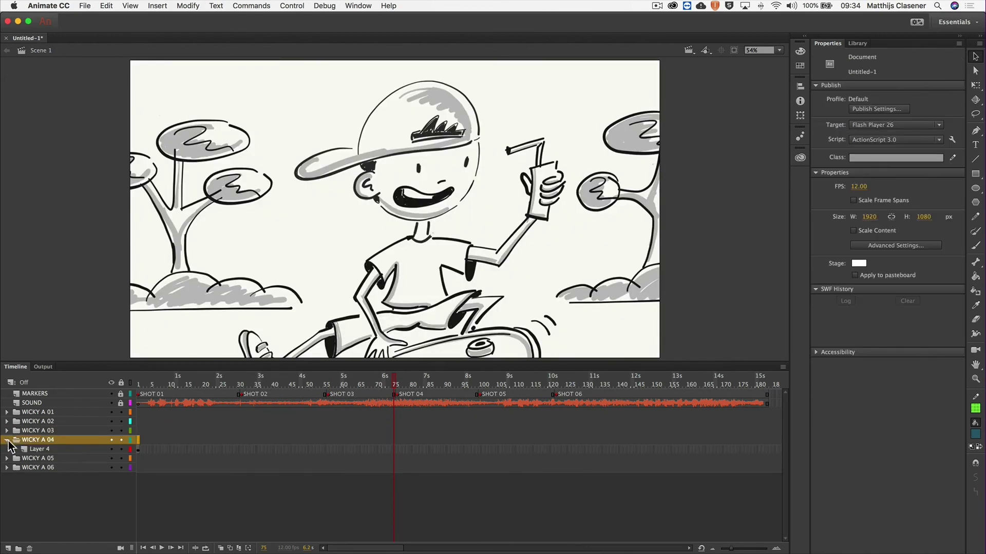
pyautogui.click(138, 449)
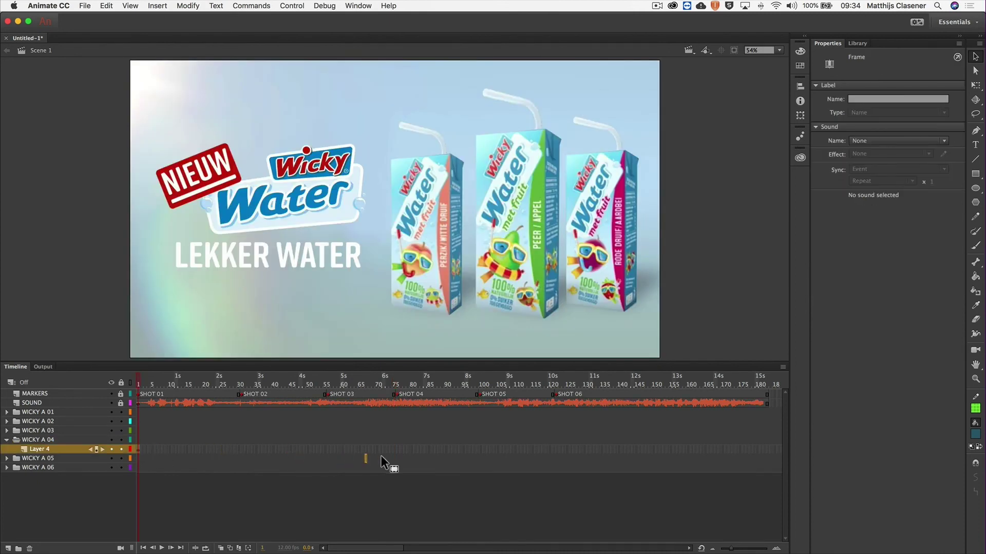
pyautogui.moveTo(400, 449); pyautogui.dragTo(401, 449)
pyautogui.click(477, 450)
pyautogui.press('F5')
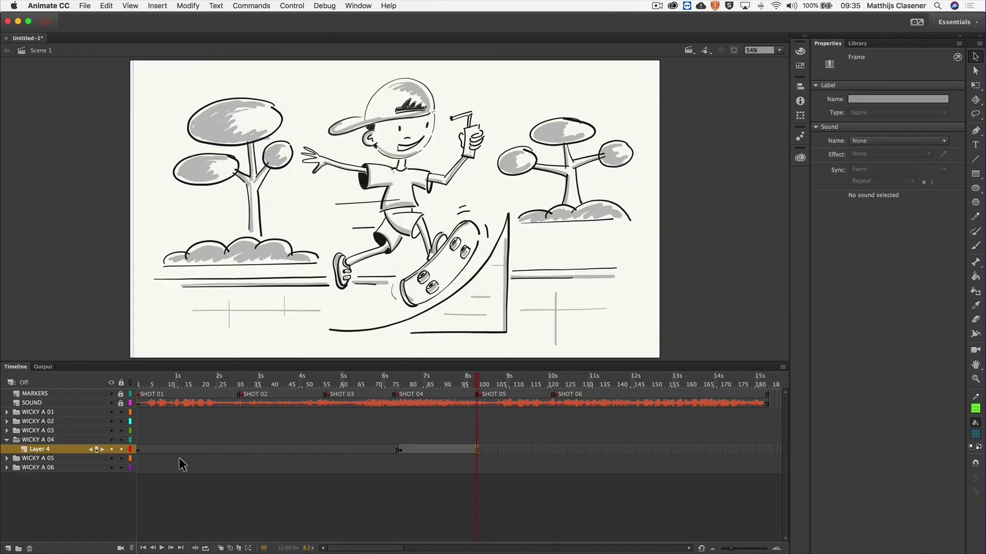
# Move the keyframe of Layer 6 in the WICKY A 05 folder to frame 100 and extend it to frame 121 to fill SHOT 05
pyautogui.click(7, 459)
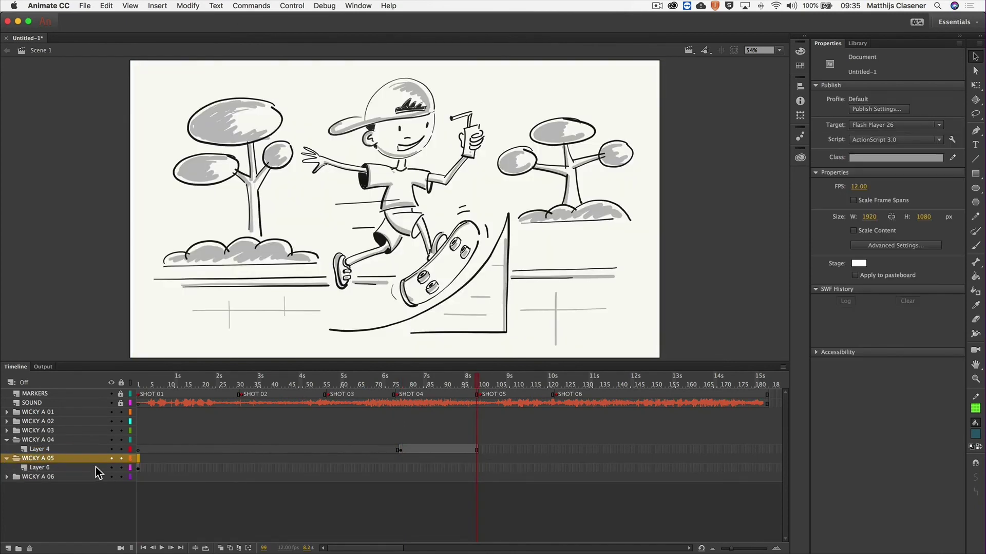
pyautogui.click(137, 467)
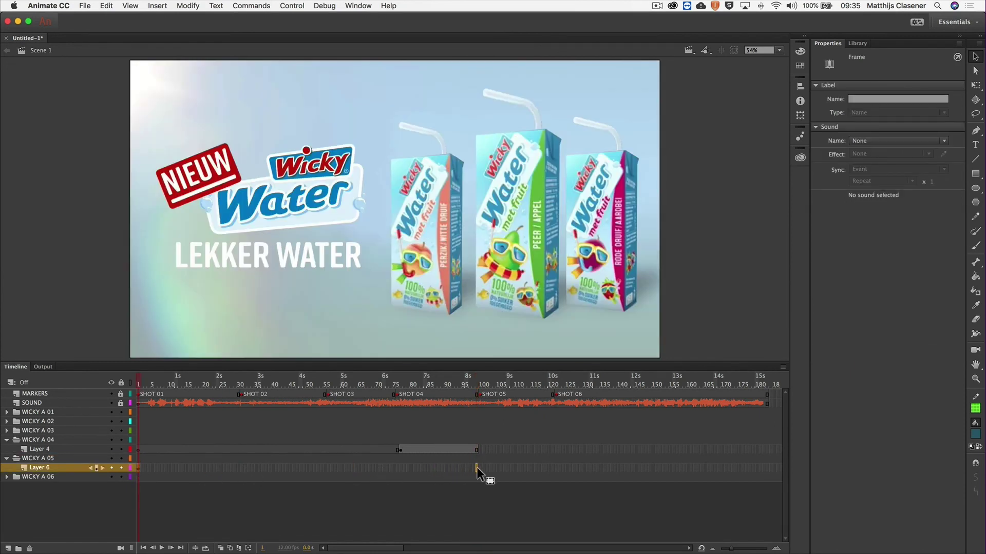
pyautogui.press('F5')
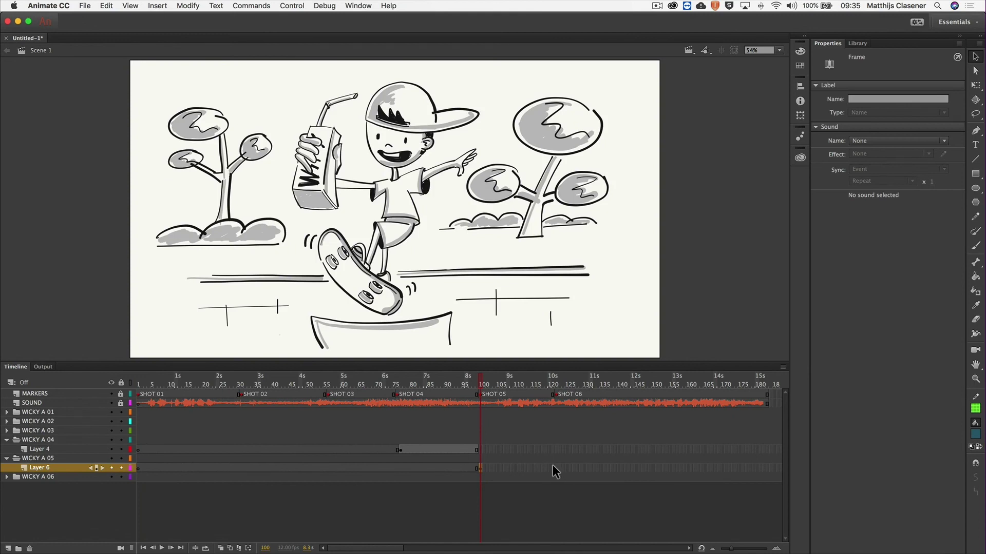
pyautogui.click(552, 466)
pyautogui.press('F5')
# Move the first keyframes of all layers in the WICKY A 06 folder to frame 122, at the SHOT 06 marker
pyautogui.click(7, 477)
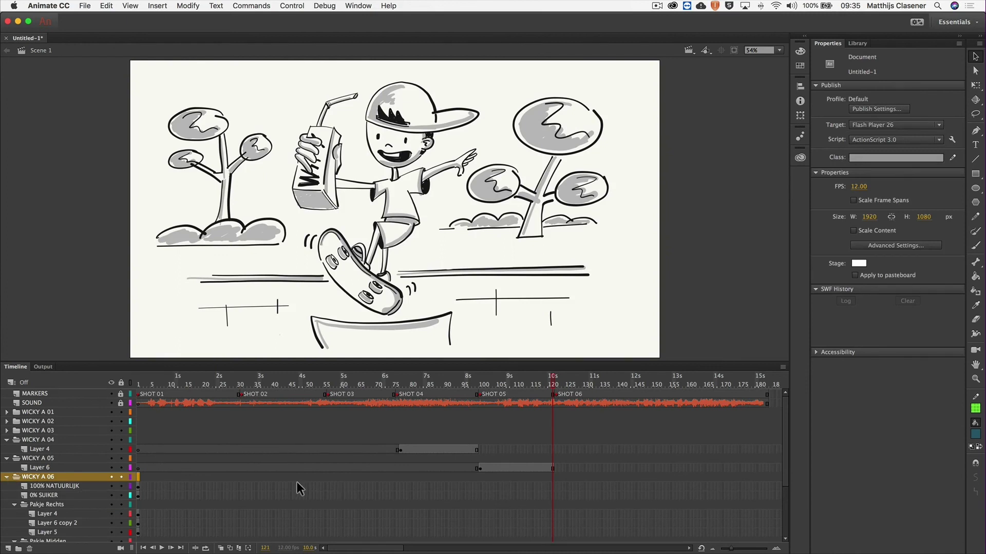
pyautogui.click(139, 487)
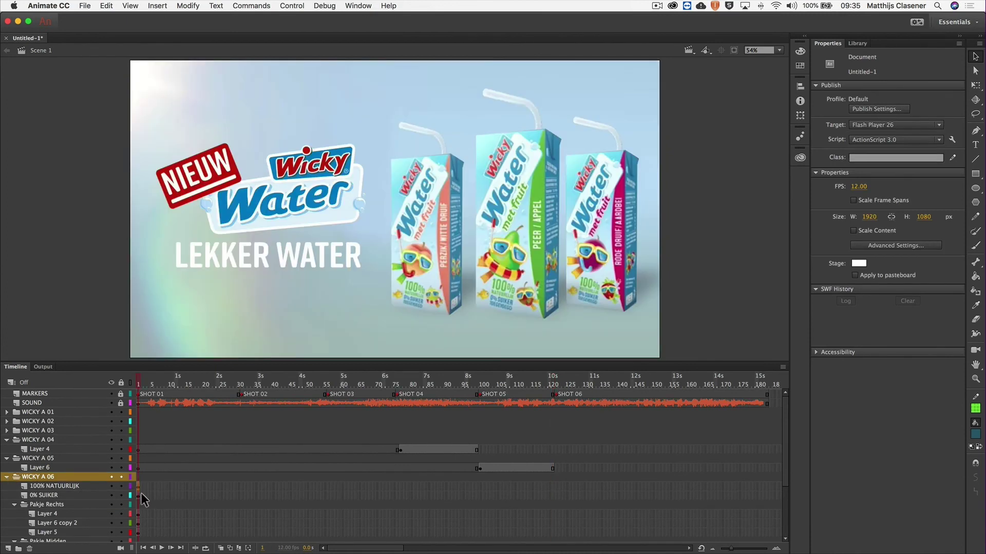
pyautogui.scroll(-3, 145, 500)
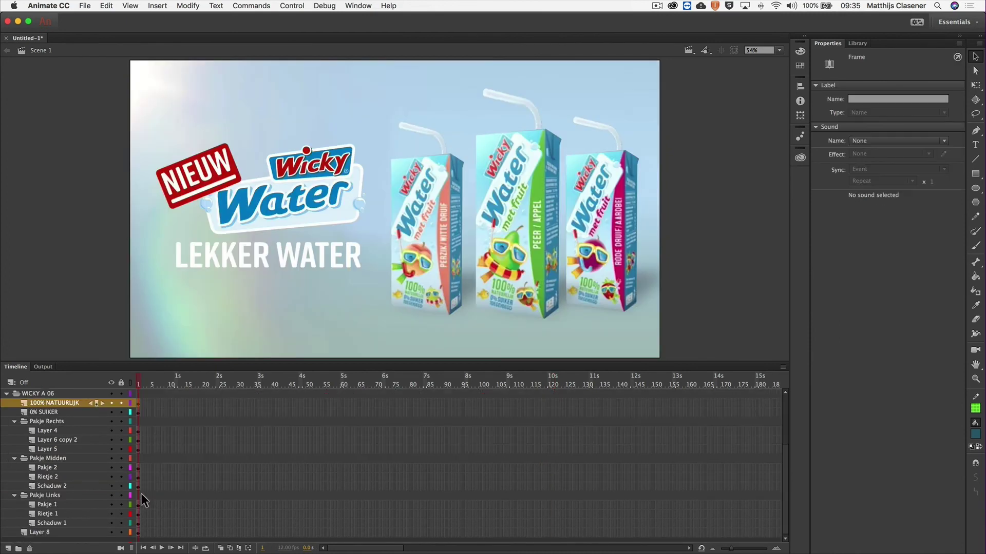
pyautogui.keyDown('shift'); pyautogui.click(138, 532); pyautogui.keyUp('shift')
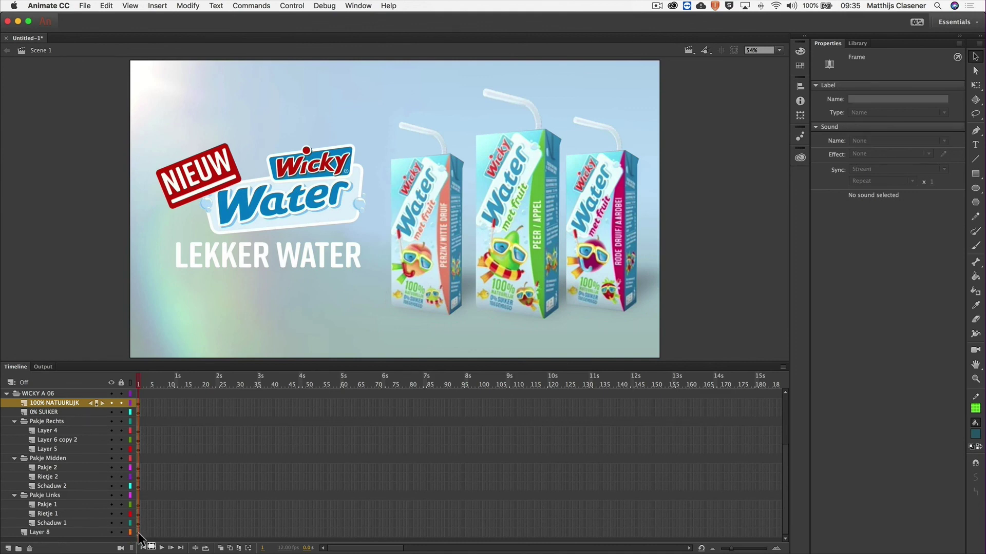
pyautogui.moveTo(138, 534)
pyautogui.mouseDown()
pyautogui.moveTo(577, 521)
pyautogui.moveTo(556, 519)
pyautogui.mouseUp()
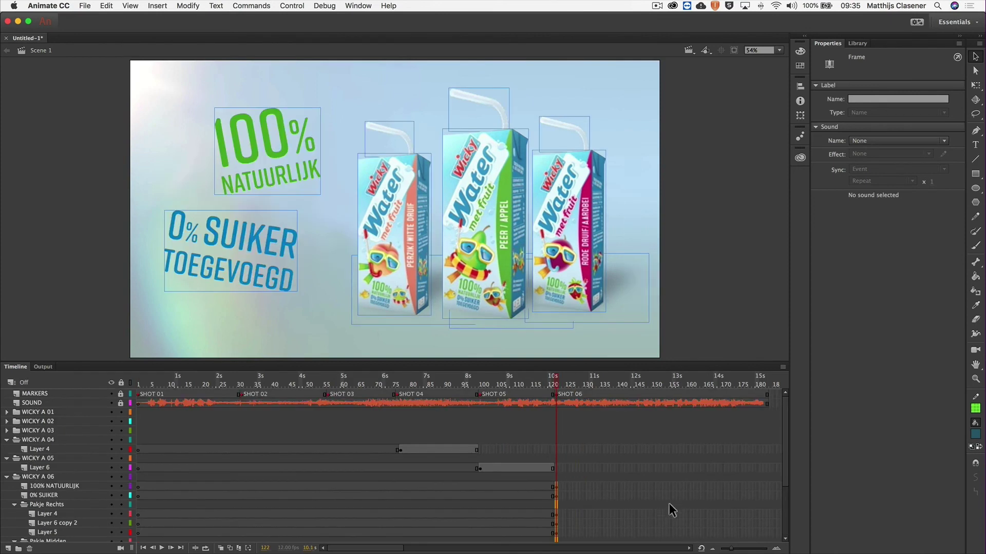
# Extend all layers in the WICKY A 06 folder, from 100% NATUURLIJK to Layer 8, to frame 182
pyautogui.click(764, 485)
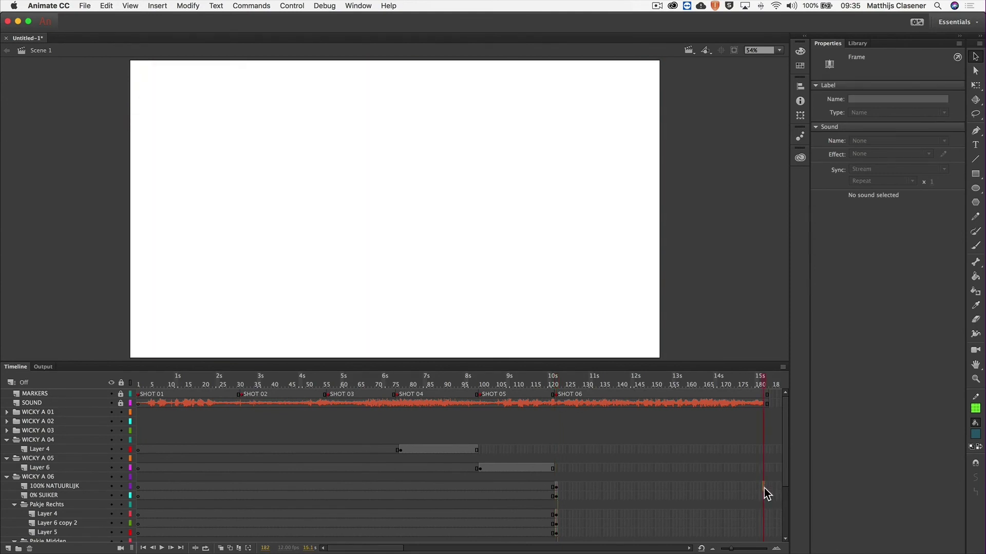
pyautogui.moveTo(763, 497); pyautogui.dragTo(762, 553)
pyautogui.click(762, 553)
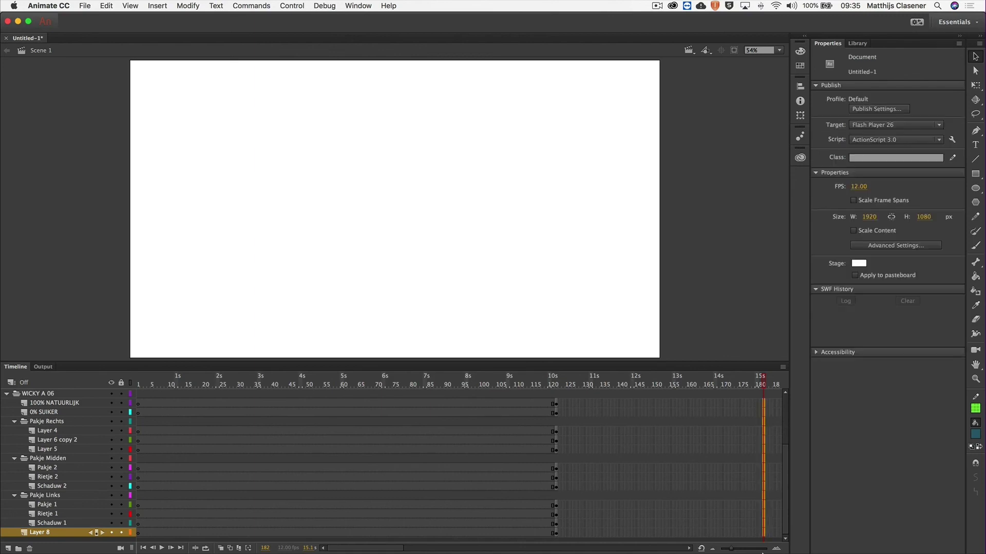
pyautogui.press('F5')
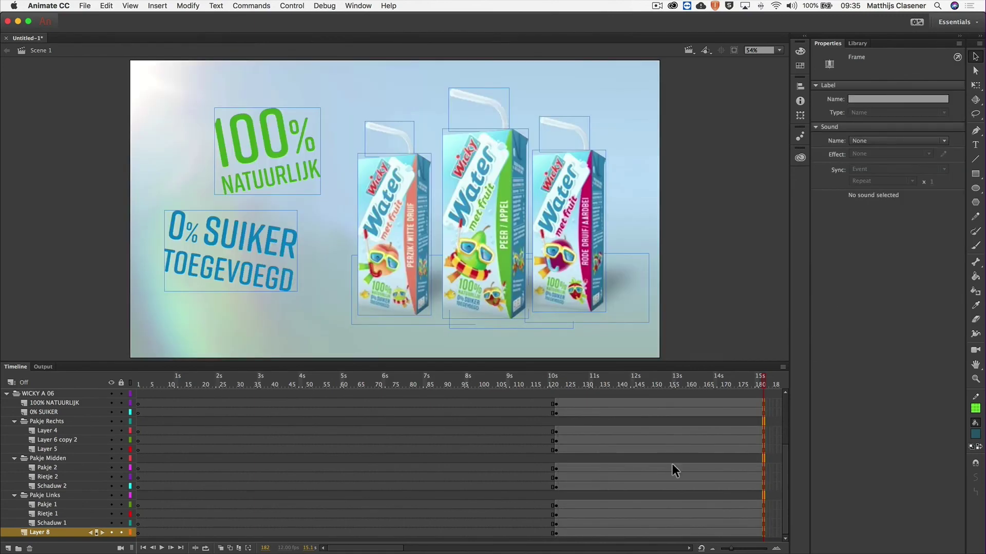
# Remove the extra frame 183 from the MARKERS and SOUND layers so both end at frame 182
pyautogui.scroll(3, 673, 463)
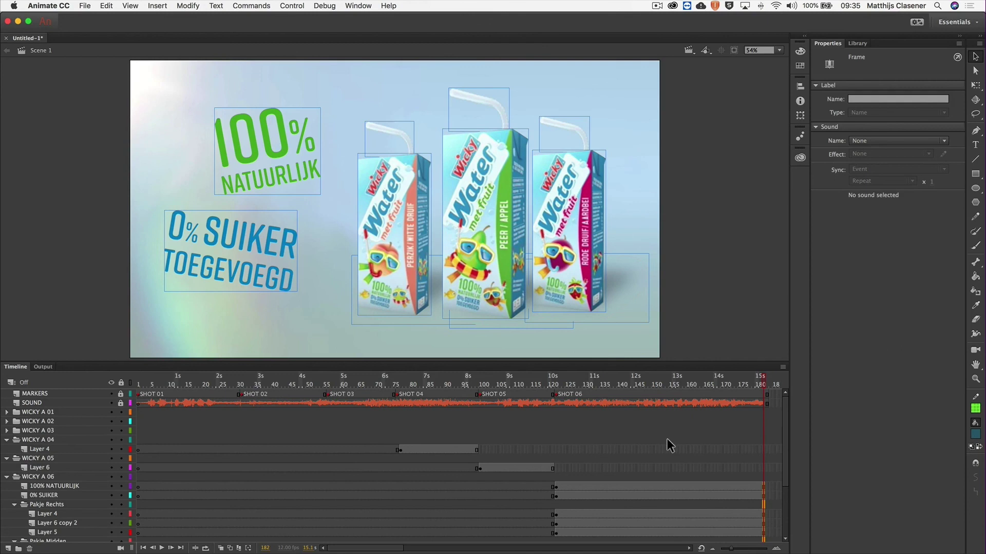
pyautogui.click(767, 395)
pyautogui.click(768, 394)
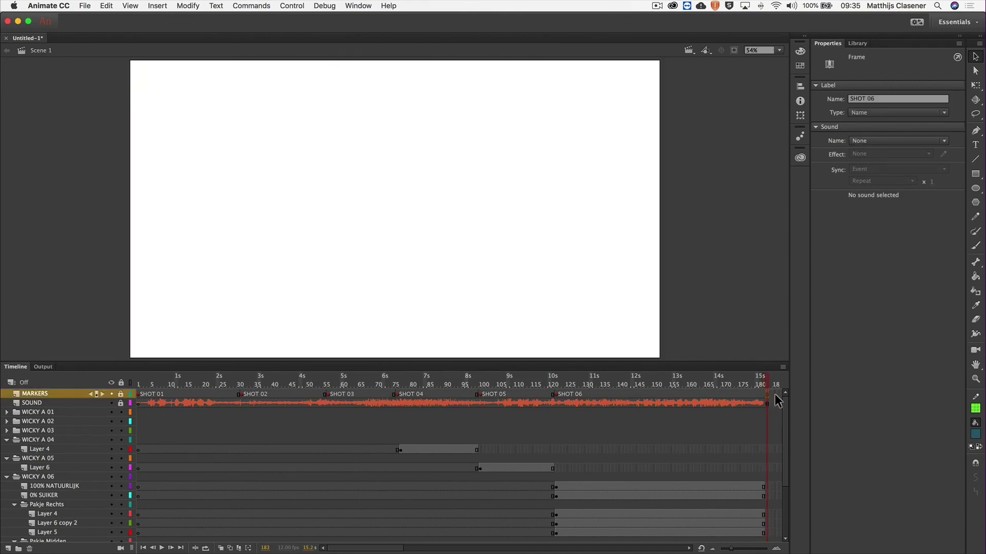
pyautogui.click(766, 403)
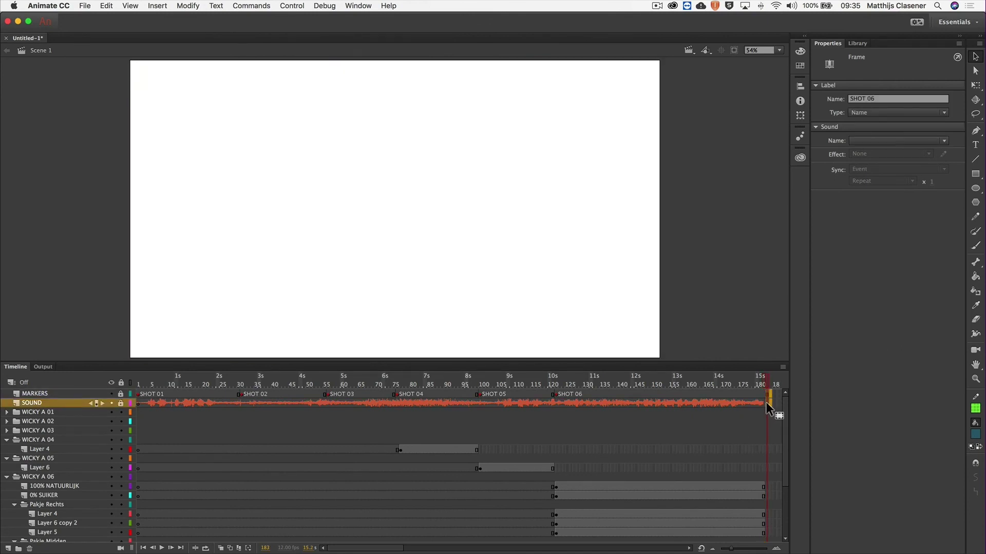
pyautogui.click(766, 402)
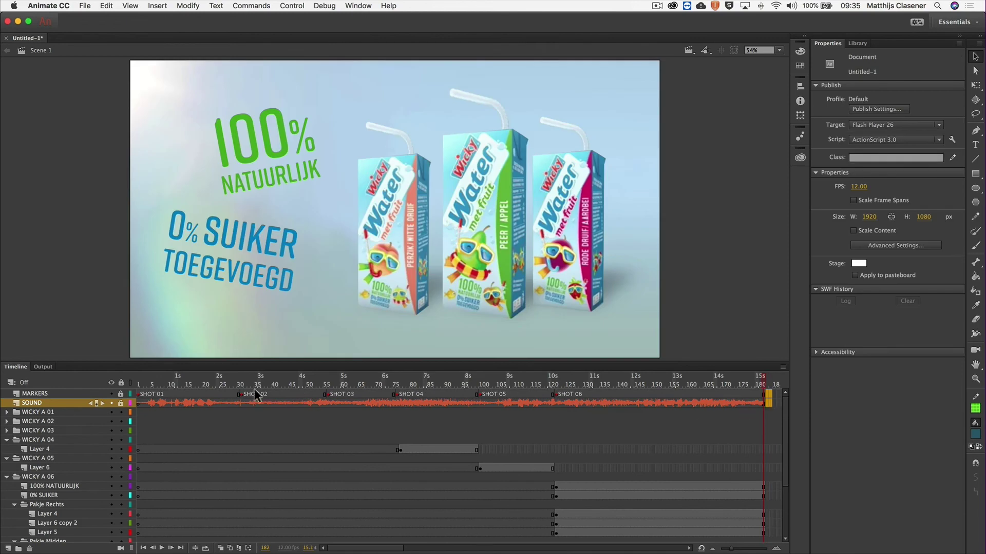
# Play the animatic from frame 1 to check the shot timing against the sound
pyautogui.click(136, 382)
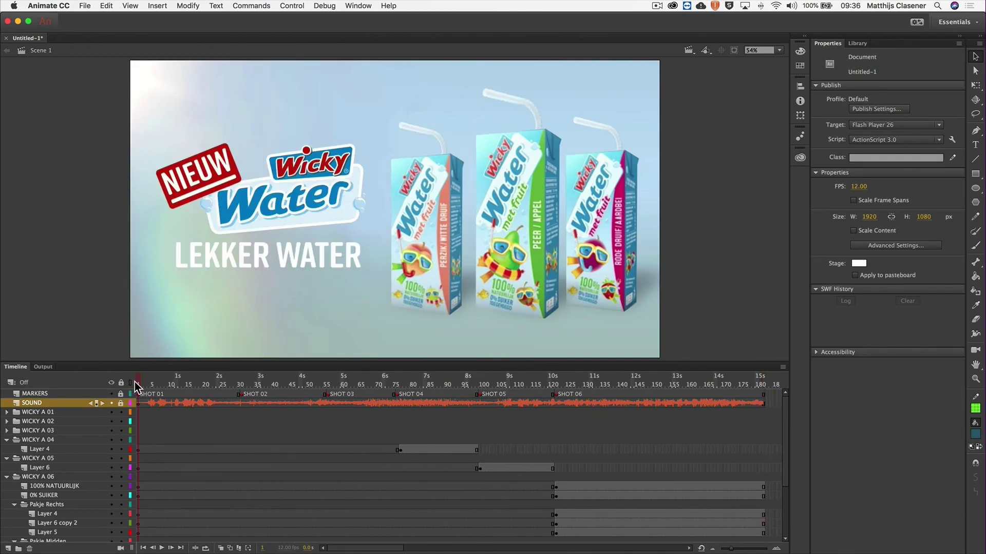
pyautogui.press('Return')
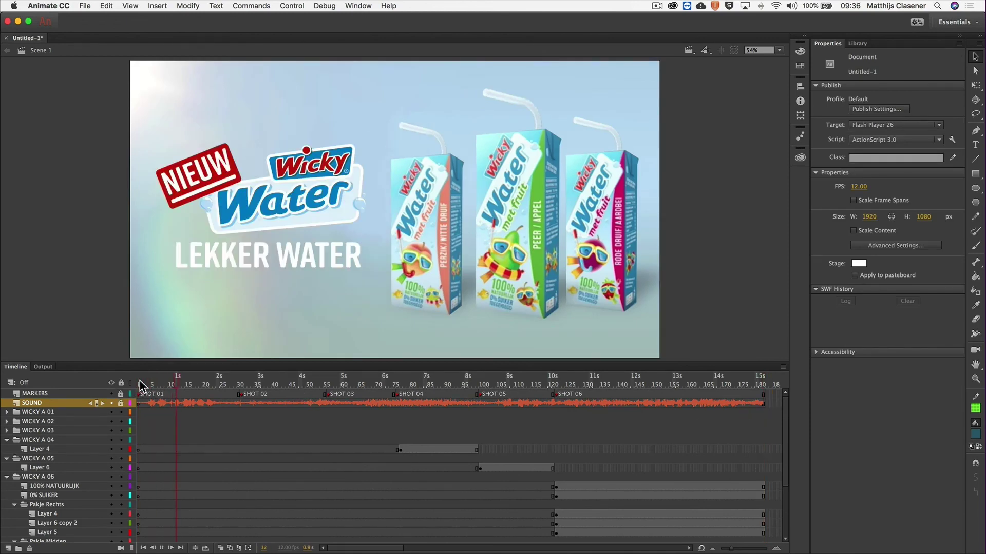